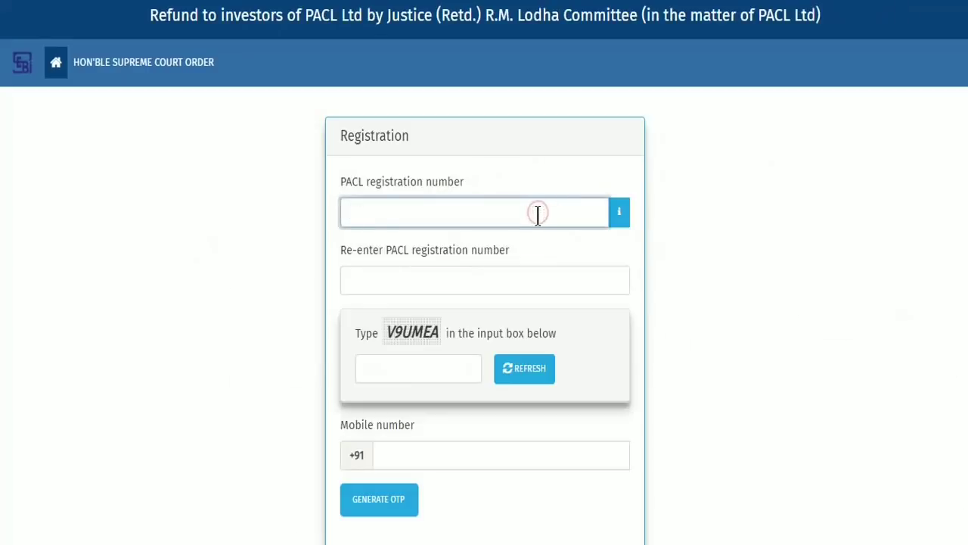
# Step: Enter the PACL registration number in both registration fields, after checking the sample letter
pyautogui.click(619, 213)
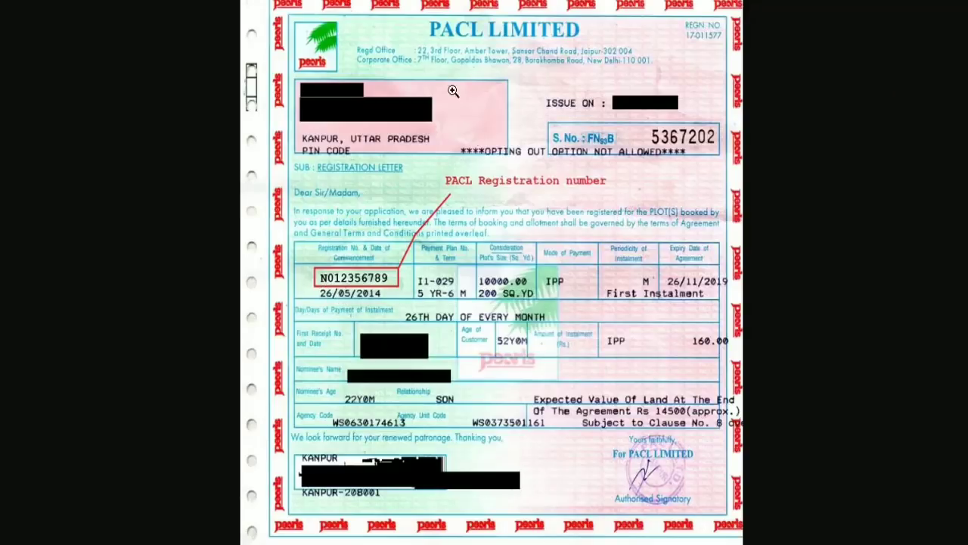
pyautogui.press('Escape')
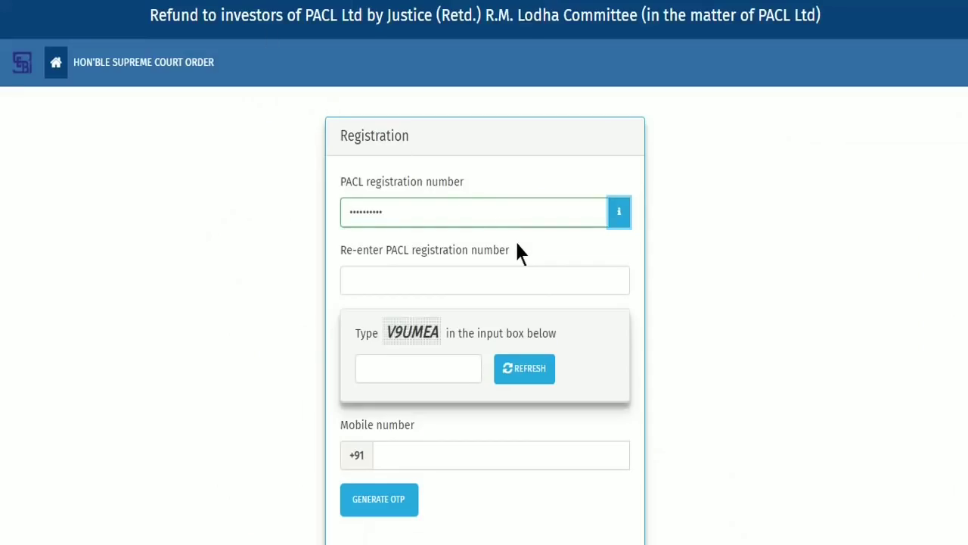
pyautogui.click(589, 274)
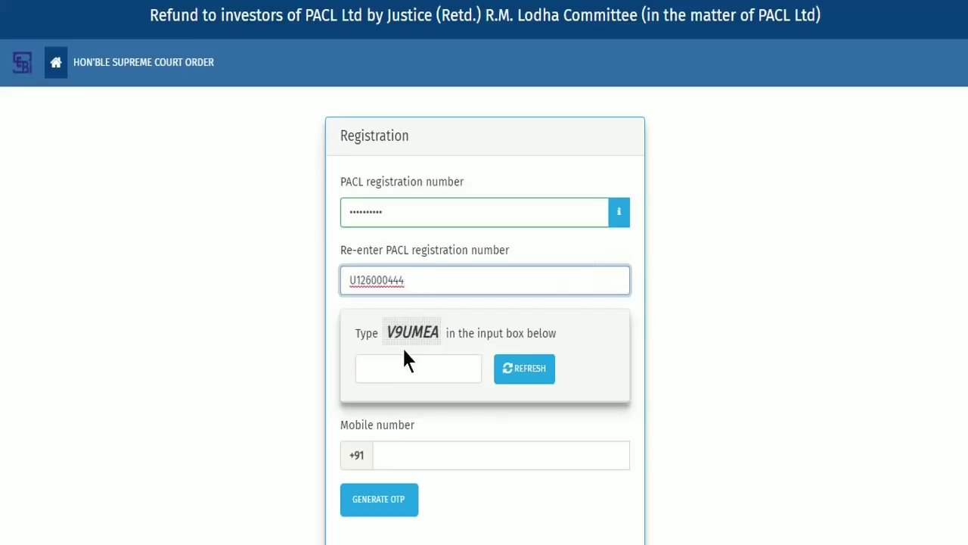
# Step: Fill in the captcha and the claimant's mobile number, then request an OTP
pyautogui.click(438, 378)
pyautogui.write('V')
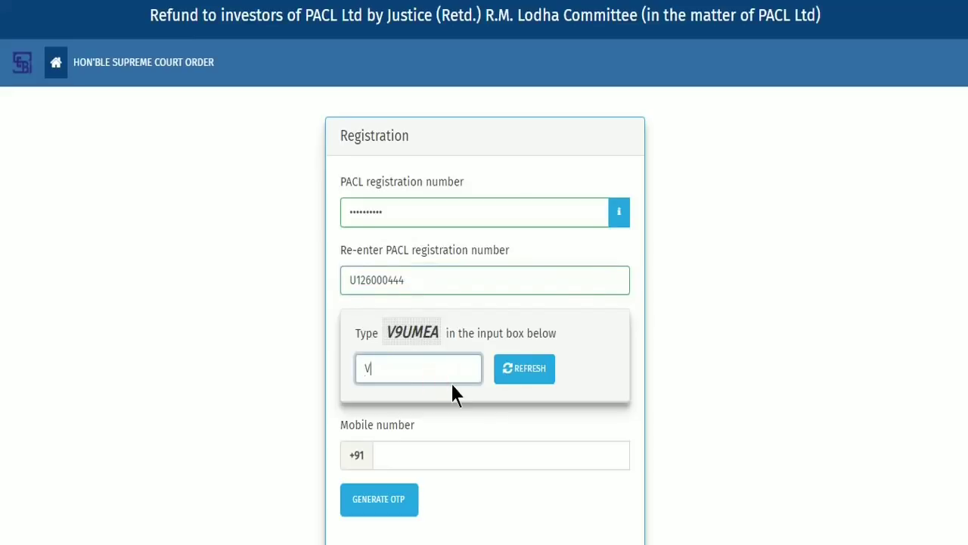
pyautogui.write('9UMEA')
pyautogui.click(572, 461)
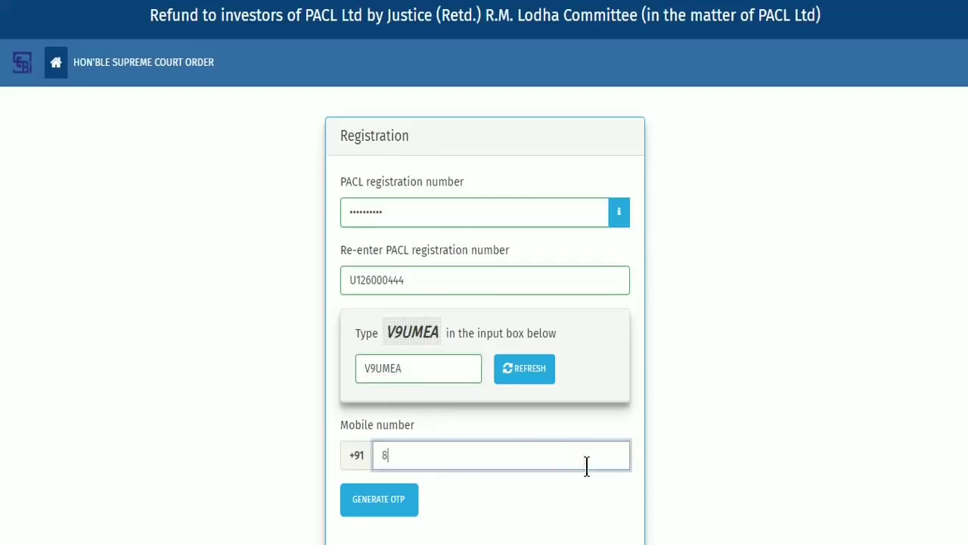
pyautogui.click(389, 503)
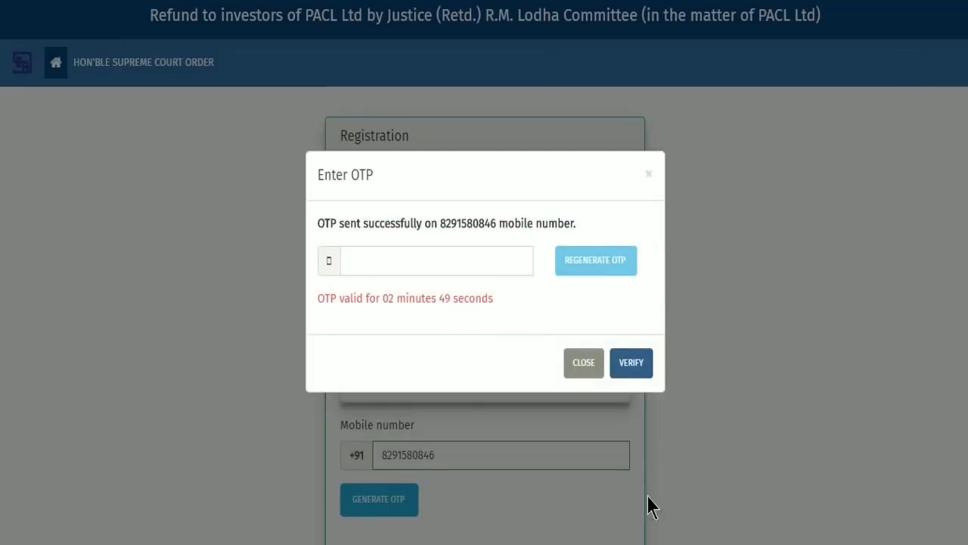
# Step: Enter the received OTP and submit it for verification
pyautogui.click(485, 265)
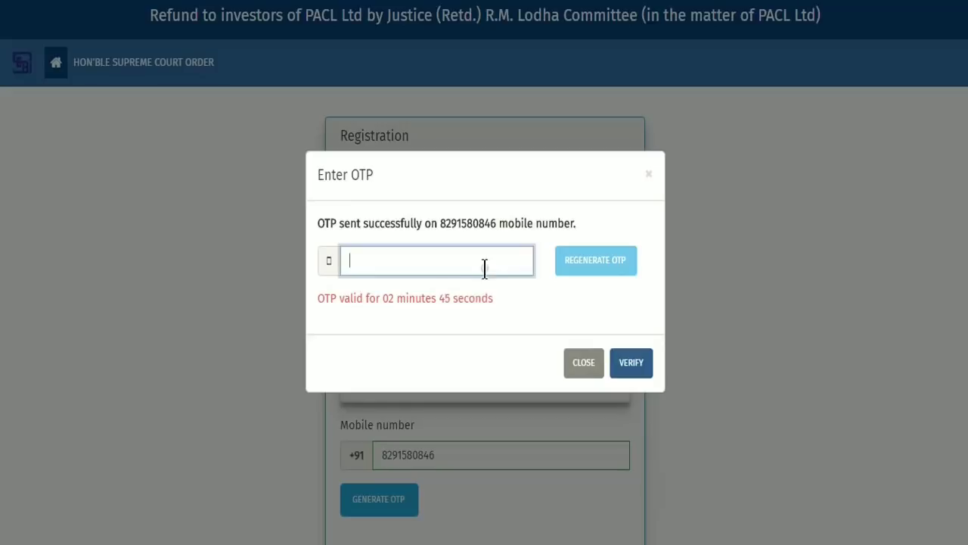
pyautogui.click(629, 365)
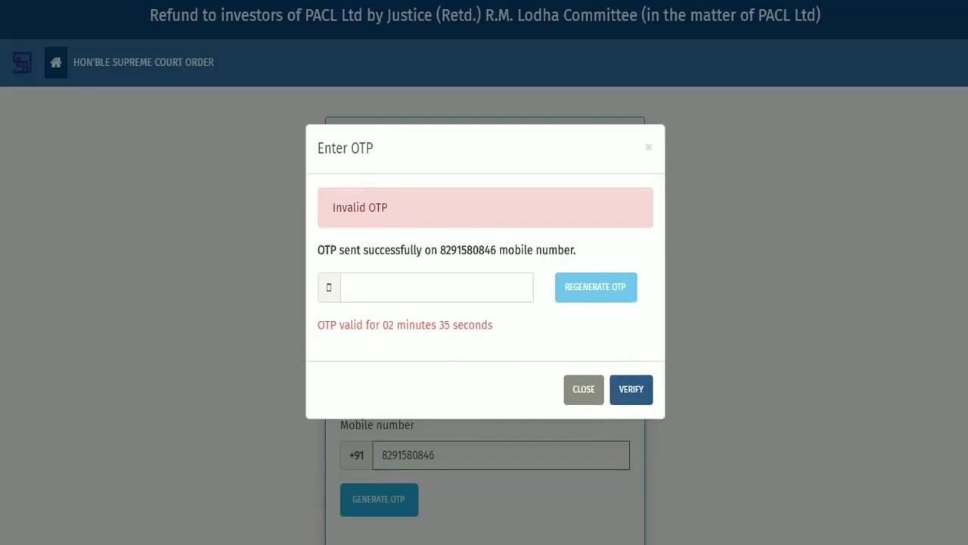
# Step: Regenerate the expired OTP and verify the new code
pyautogui.click(614, 267)
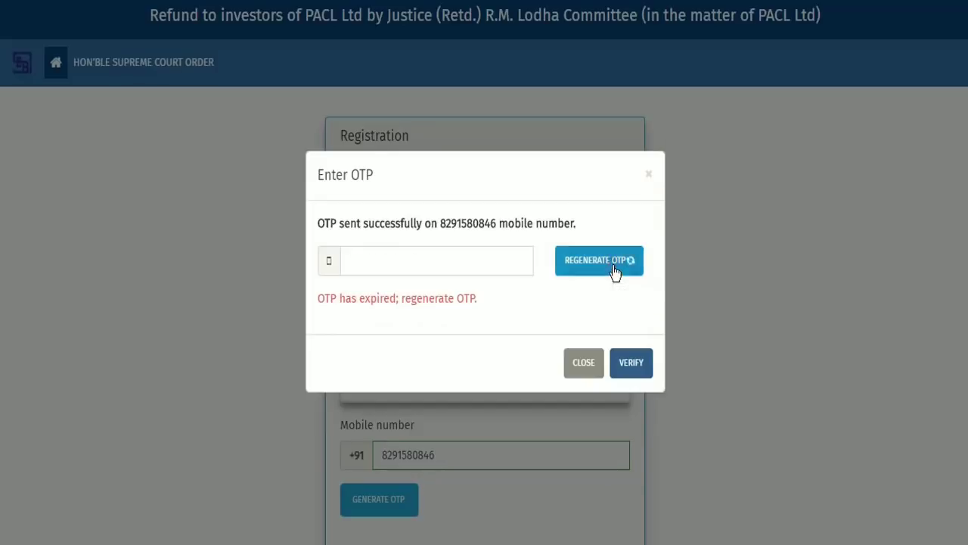
pyautogui.click(521, 261)
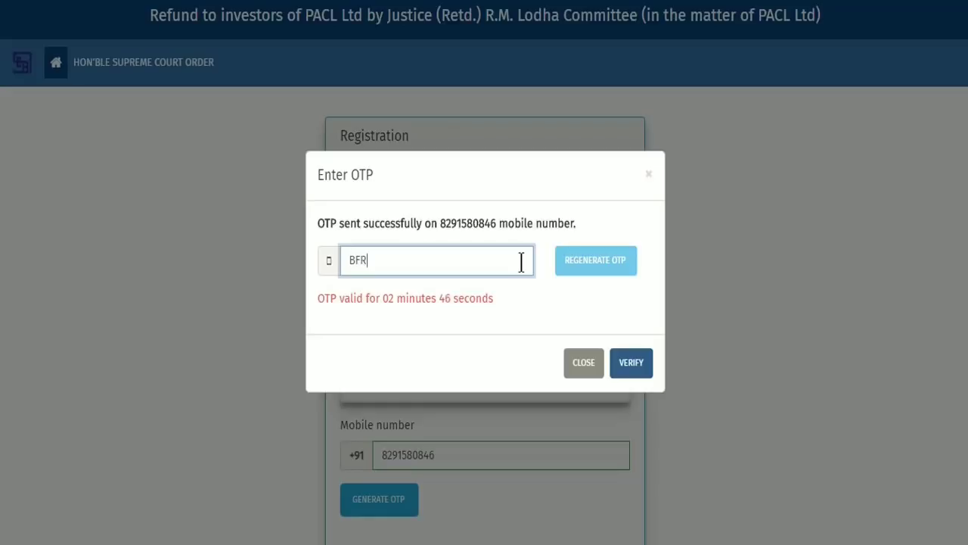
pyautogui.click(632, 366)
pyautogui.scroll(-2, 650, 394)
pyautogui.scroll(-2, 672, 422)
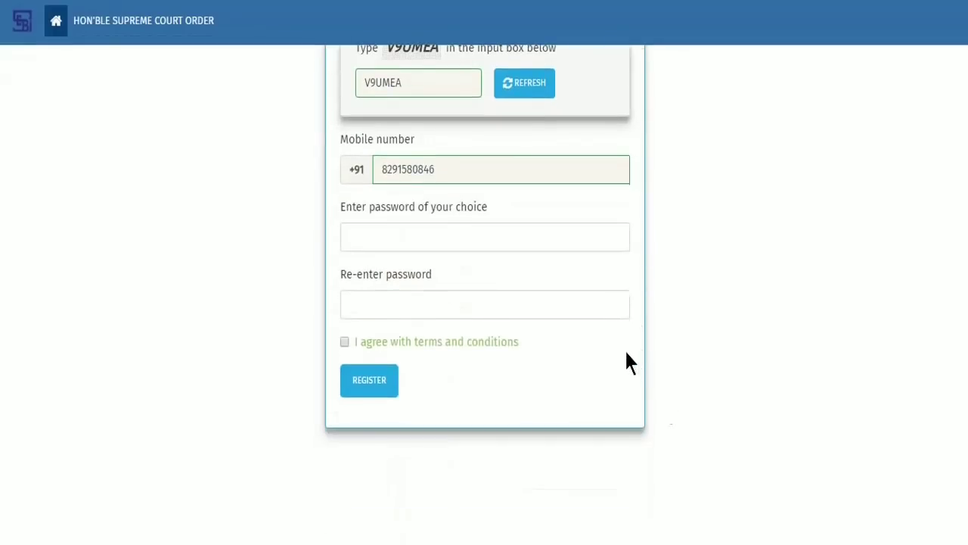
# Step: Set and confirm the account password, accept the terms, register, and dismiss the success message
pyautogui.click(583, 233)
pyautogui.write('a******')
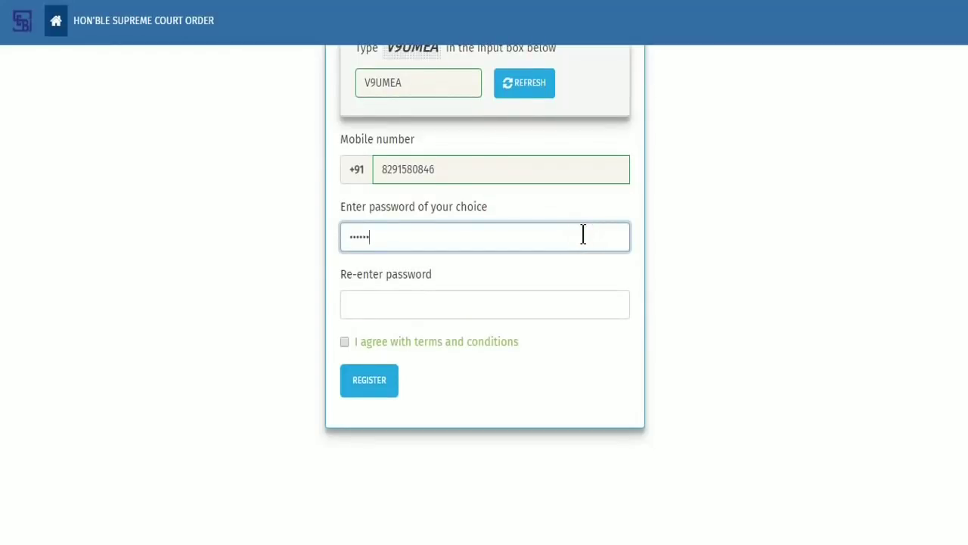
pyautogui.press('Tab')
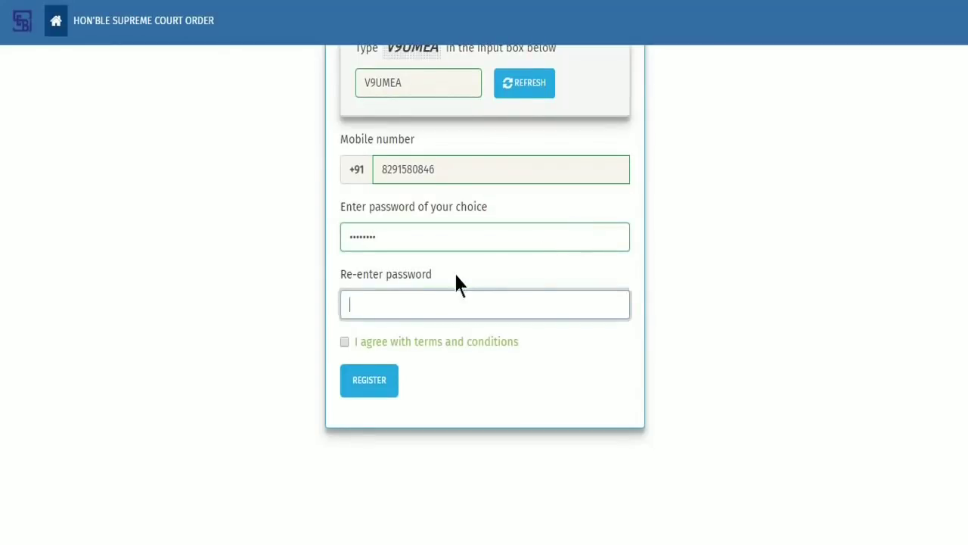
pyautogui.write('********')
pyautogui.click(345, 343)
pyautogui.click(375, 382)
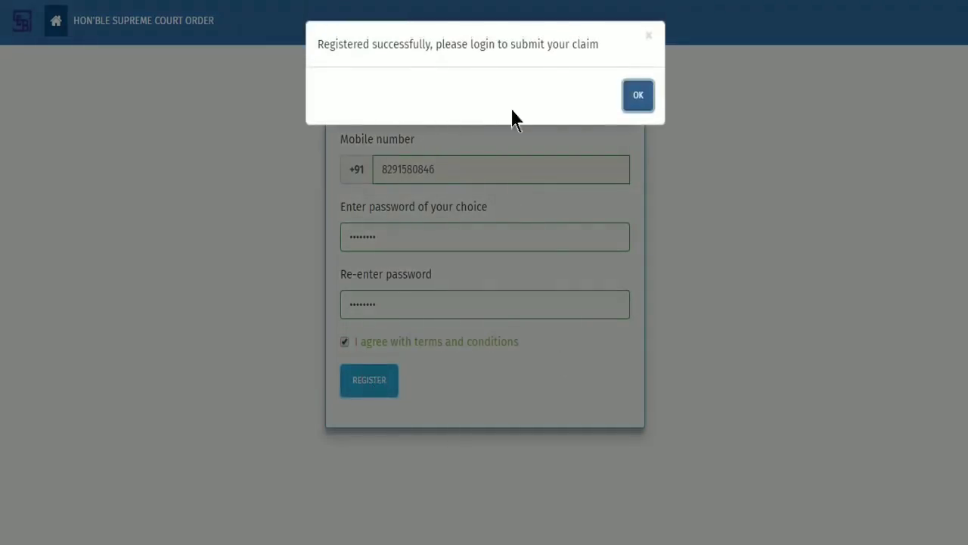
pyautogui.click(639, 97)
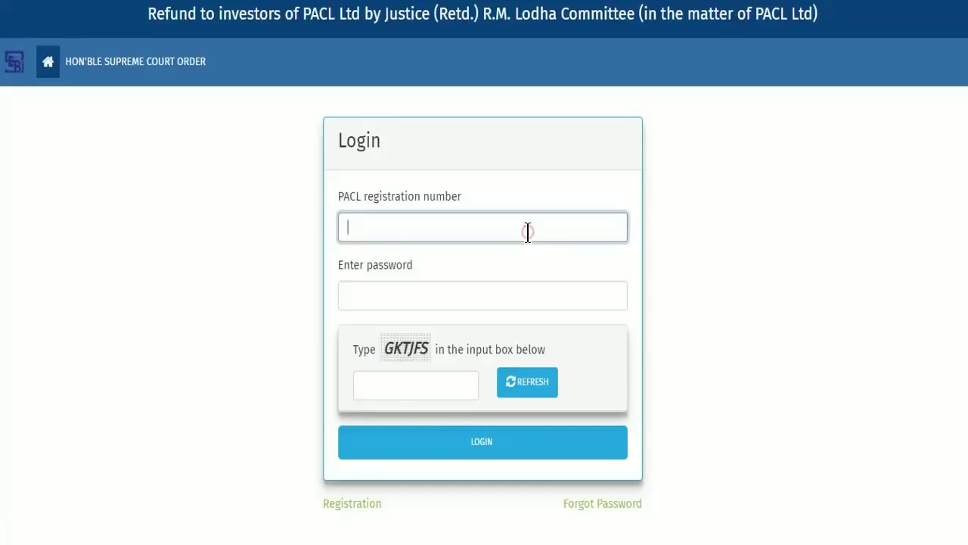
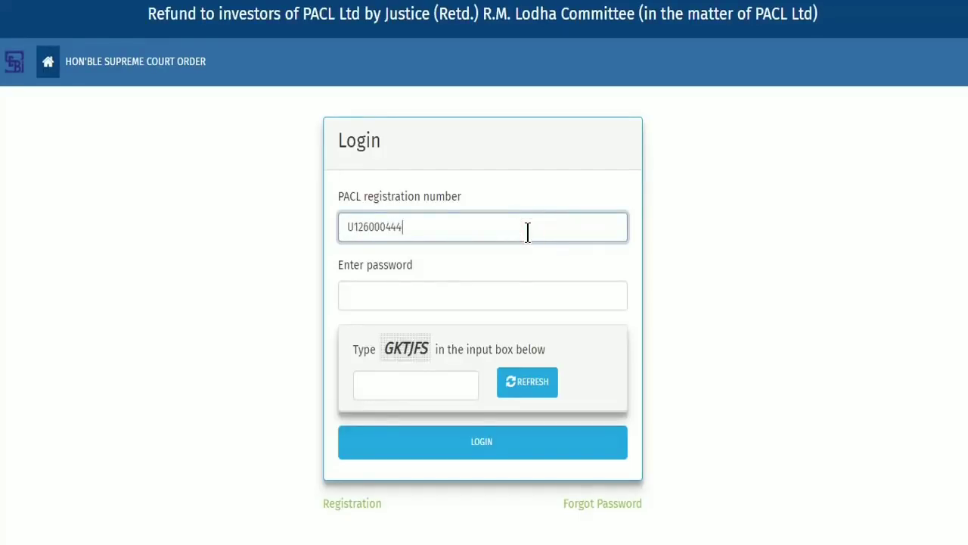
# Step: Log in with the PACL registration number, account password and the login captcha
pyautogui.click(503, 296)
pyautogui.write('********')
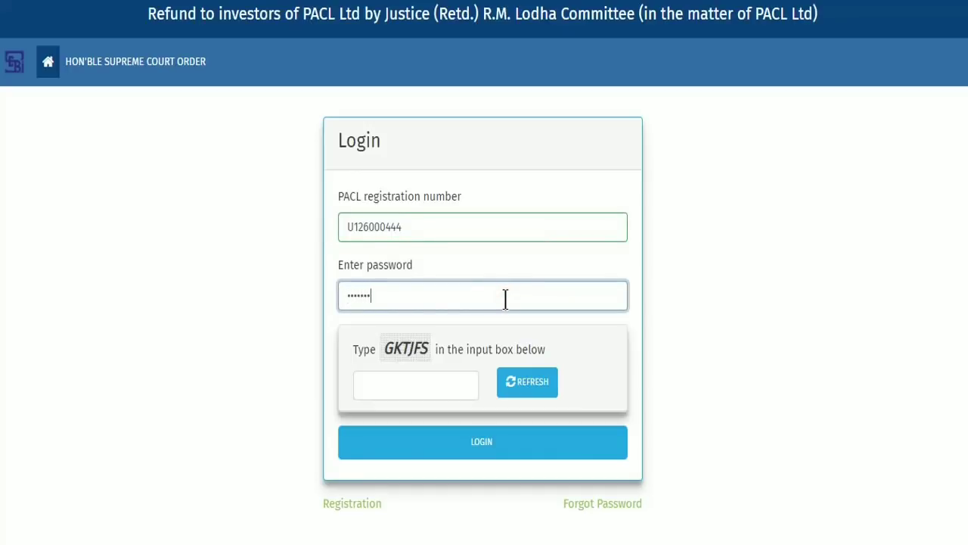
pyautogui.click(454, 383)
pyautogui.write('GK')
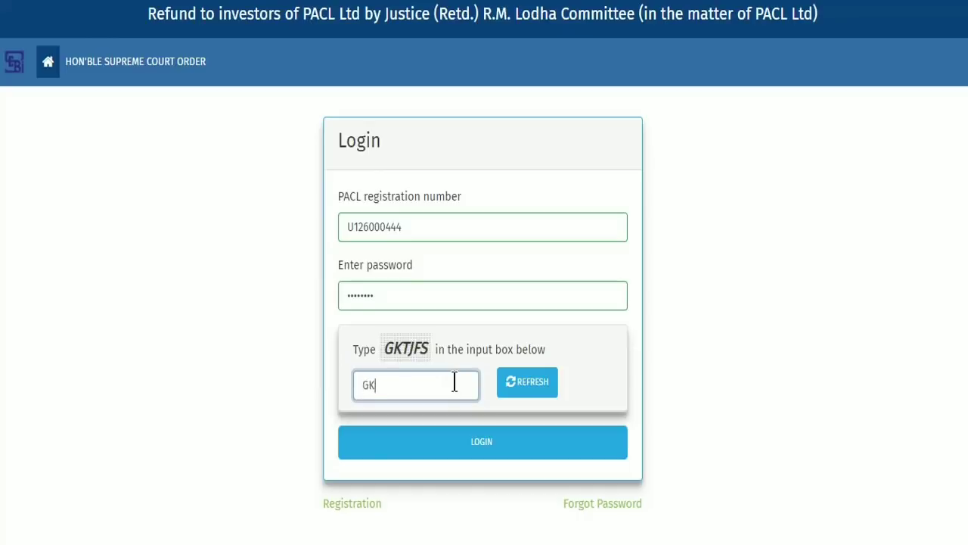
pyautogui.write('TJFS')
pyautogui.click(509, 443)
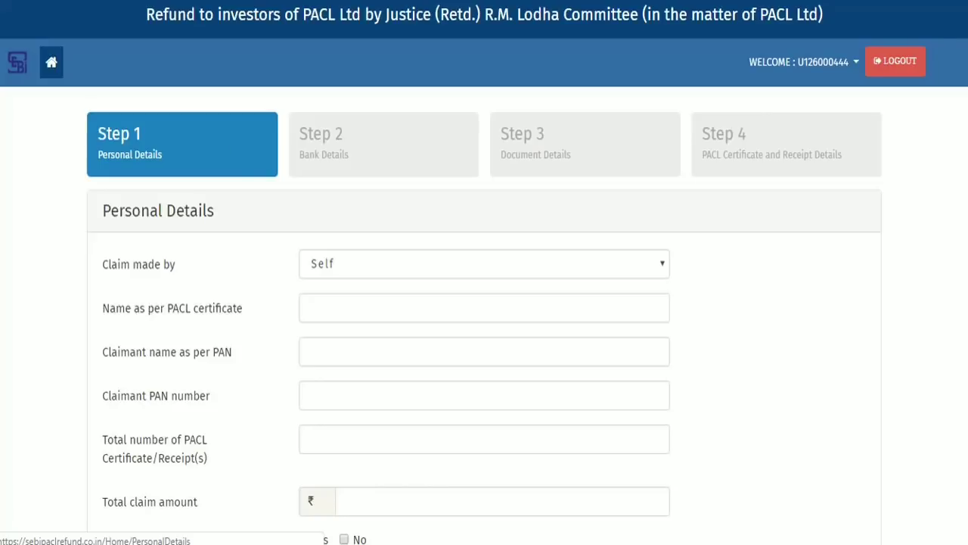
# Step: Enter the claimant's name as per certificate, name as per PAN, and PAN number
pyautogui.click(656, 309)
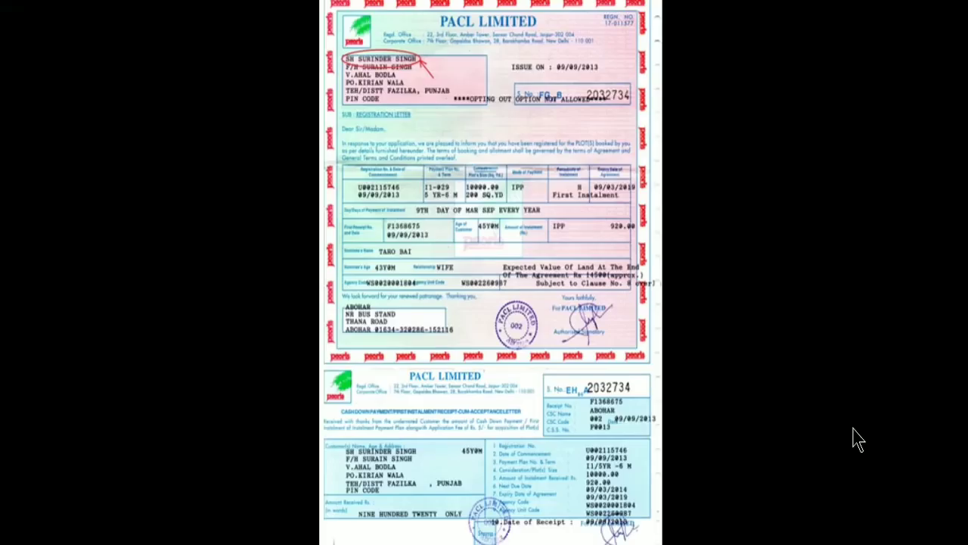
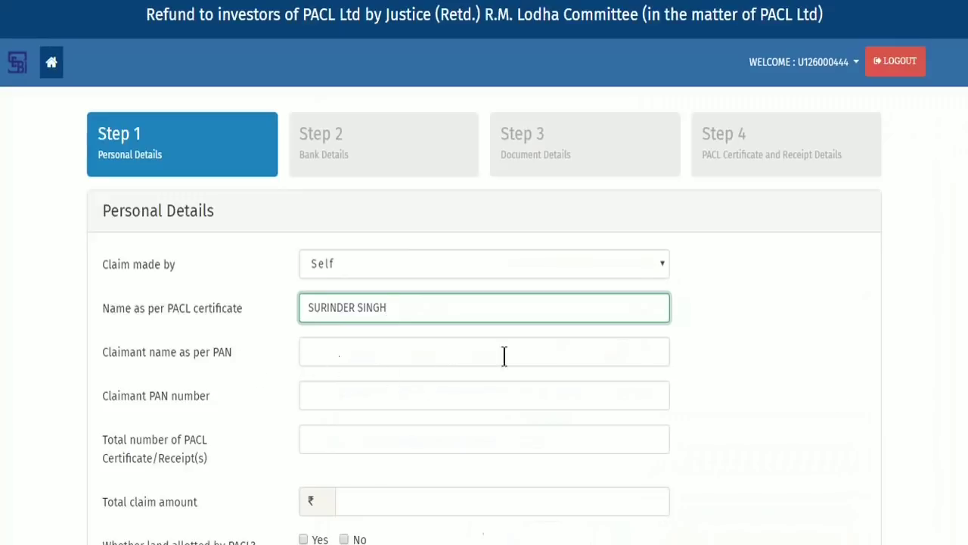
pyautogui.click(581, 354)
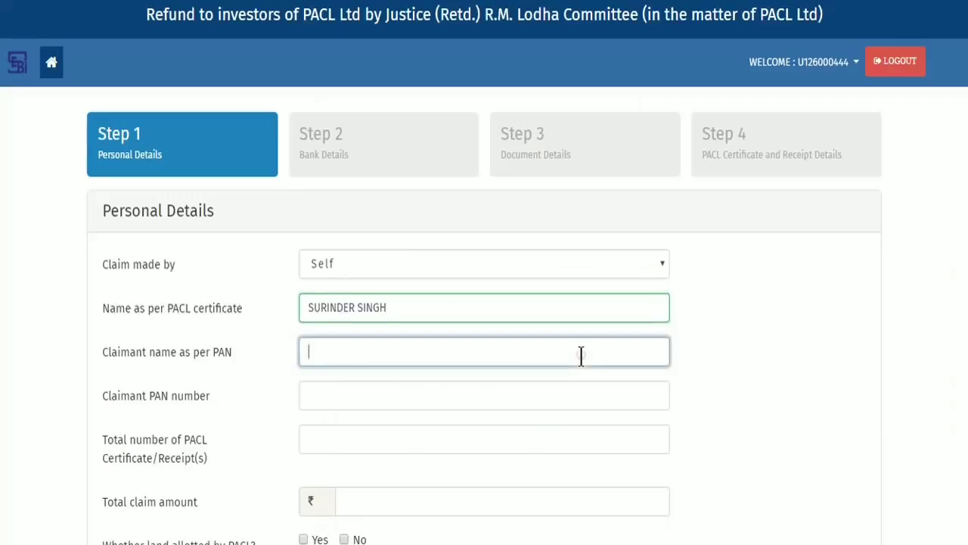
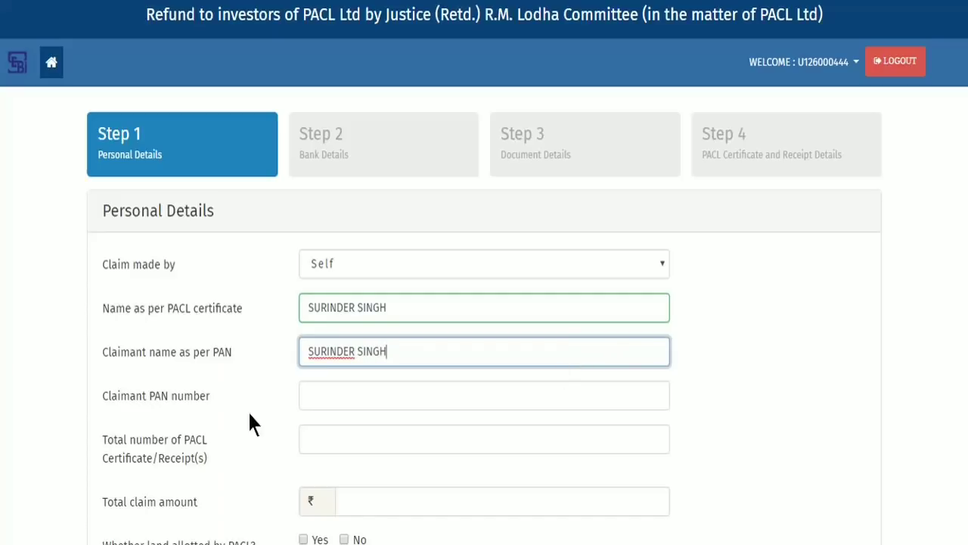
pyautogui.click(572, 393)
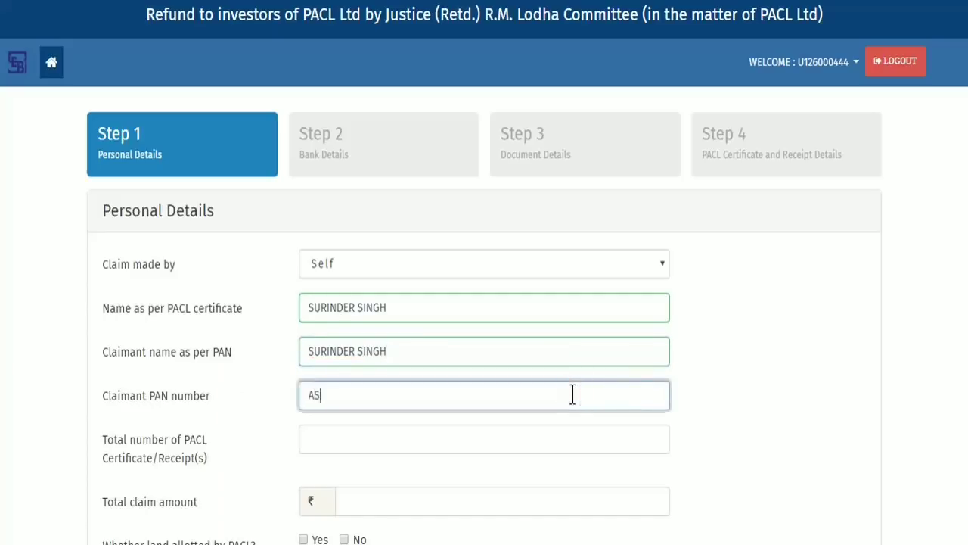
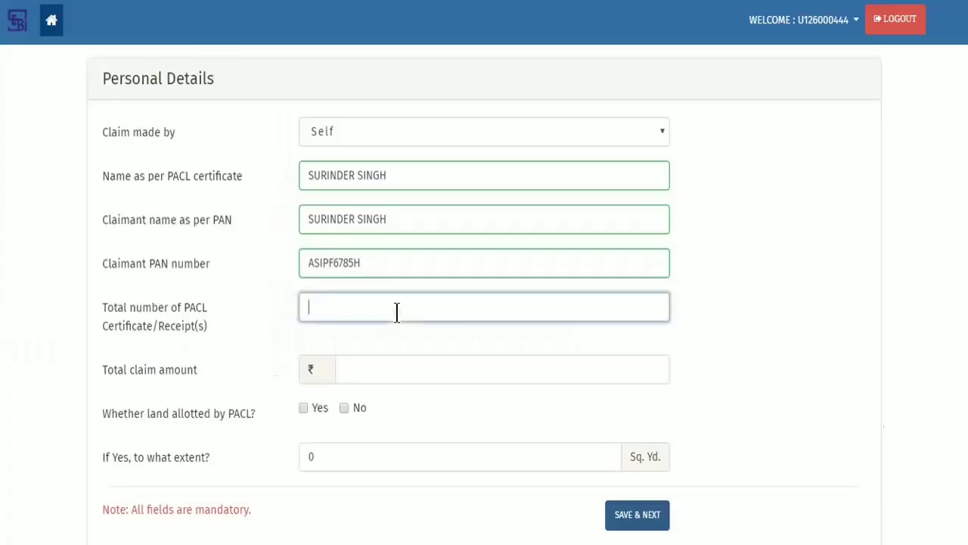
pyautogui.click(395, 309)
# Step: Enter 3 certificates, ₹480 total claim, land allotted Yes with extent 200 Sq. Yd., and save
pyautogui.write('3')
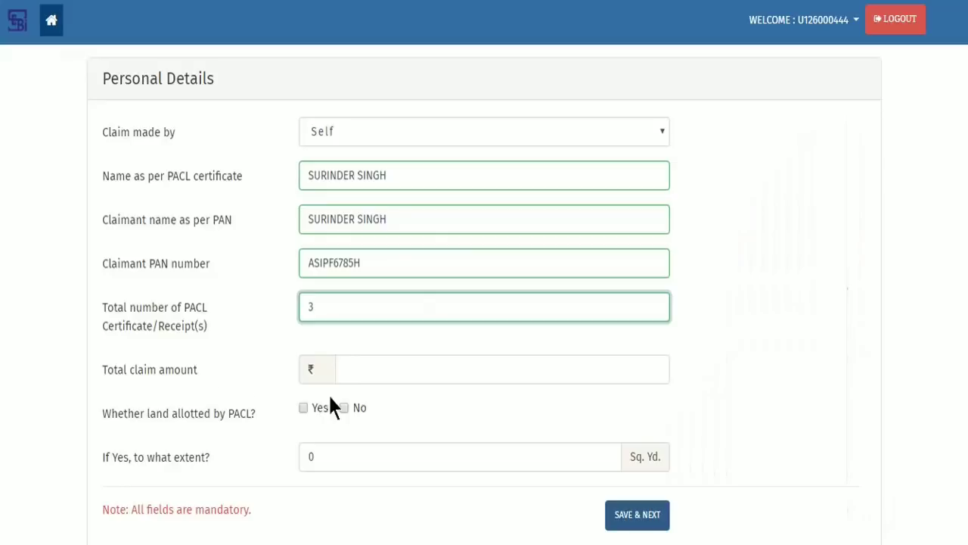
pyautogui.click(501, 371)
pyautogui.write('480')
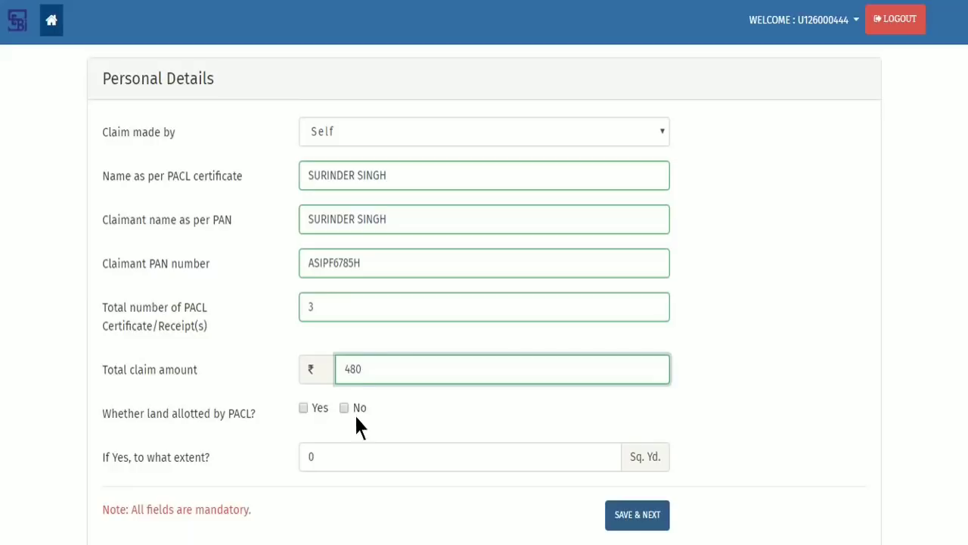
pyautogui.click(302, 407)
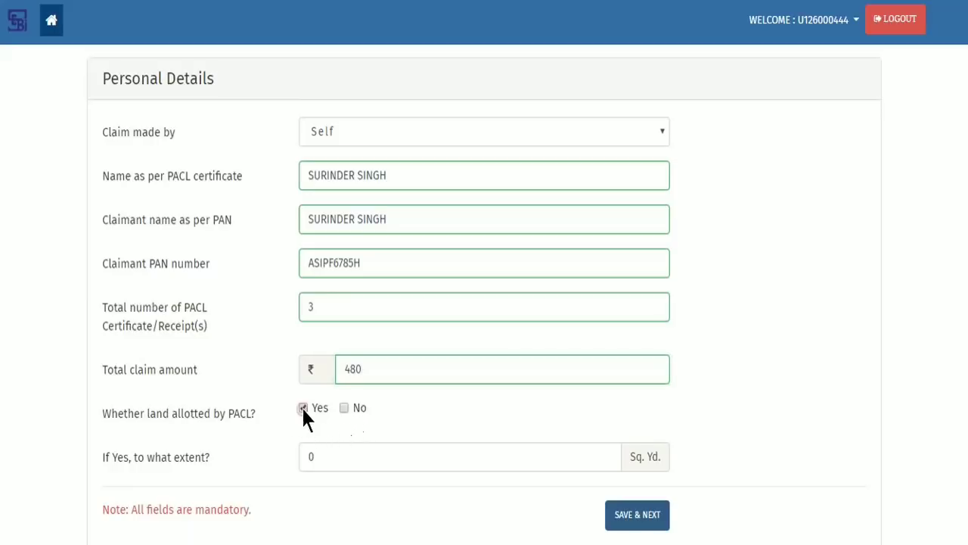
pyautogui.click(391, 450)
pyautogui.press('BackSpace')
pyautogui.write('200')
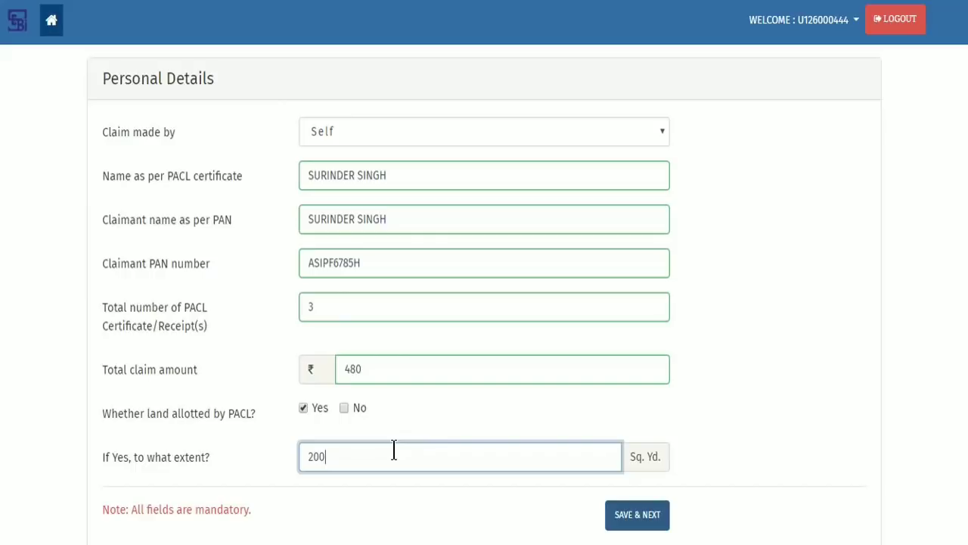
pyautogui.click(655, 522)
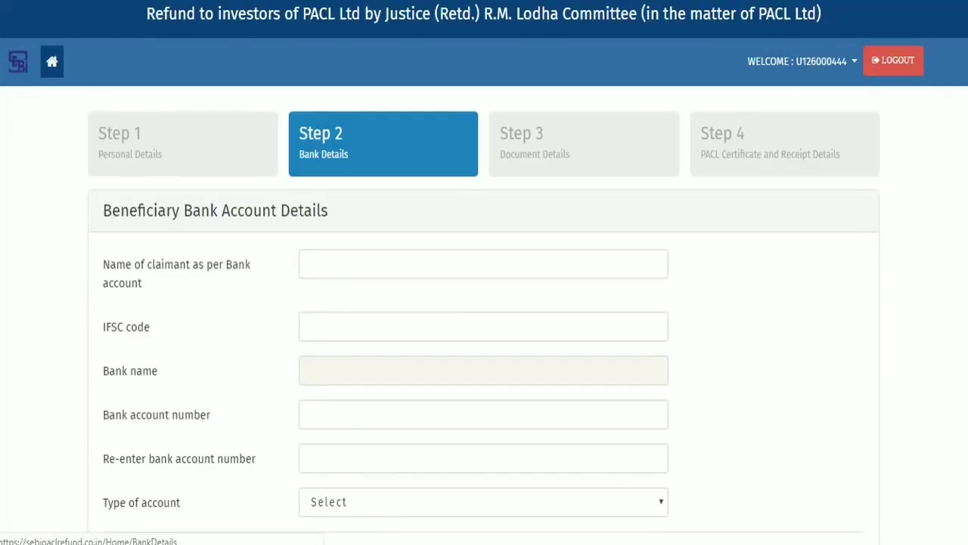
# Step: Enter the claimant's name as per bank and the ICICI IFSC code to fill the bank name
pyautogui.click(568, 269)
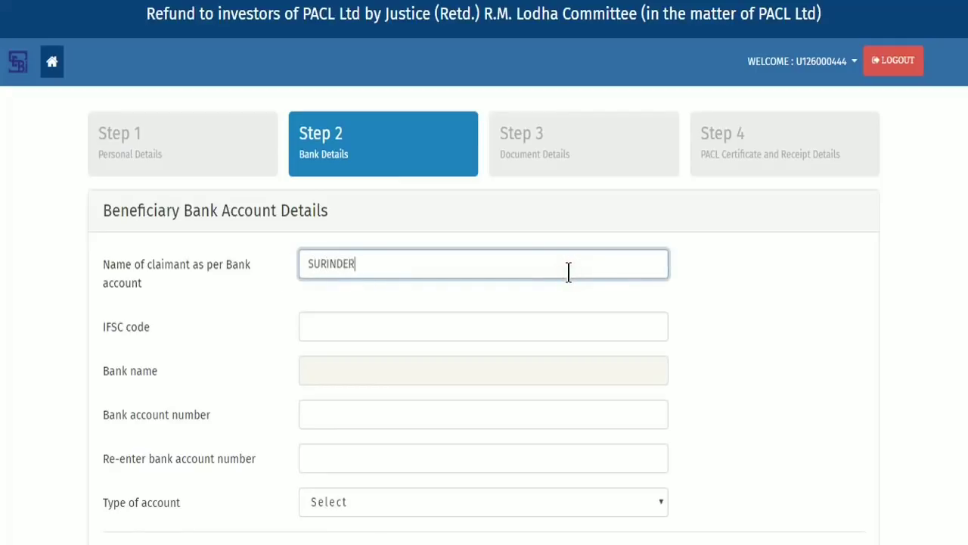
pyautogui.click(584, 319)
pyautogui.write('ICIC0006978')
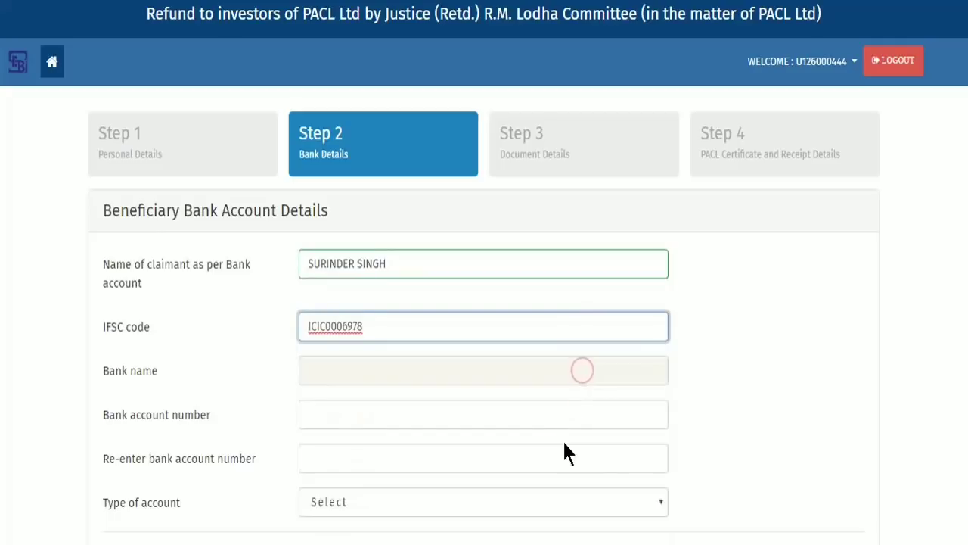
pyautogui.press('Tab')
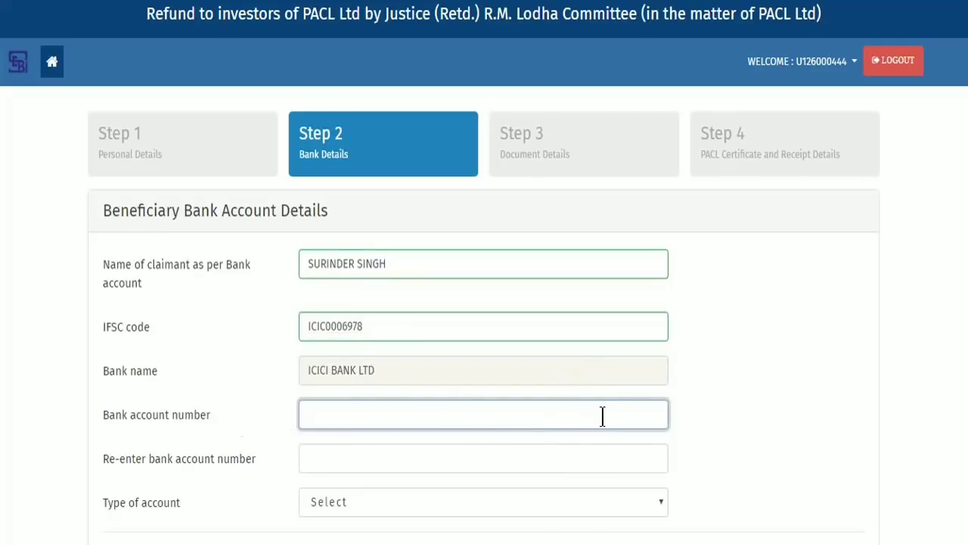
# Step: Enter and re-enter the account number, choose Saving account, and save bank details
pyautogui.press('Tab')
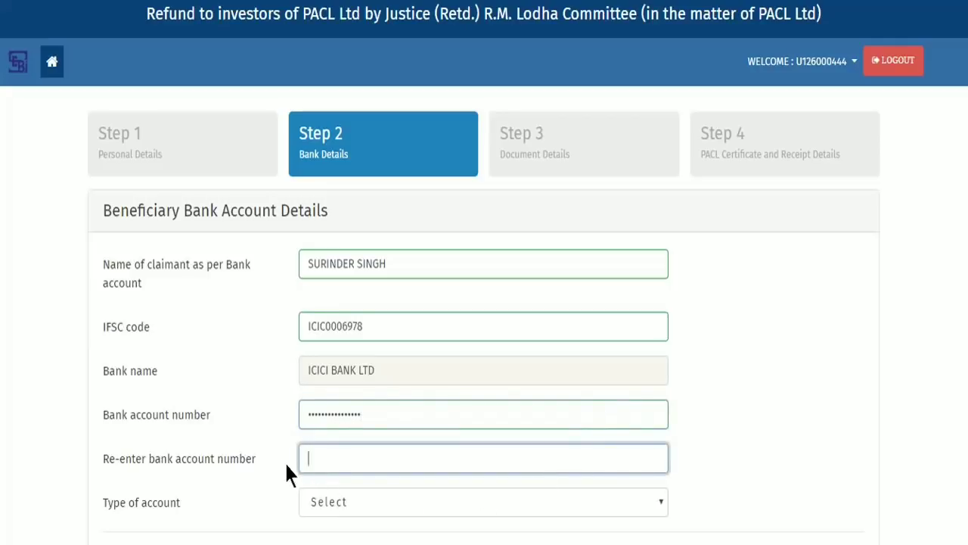
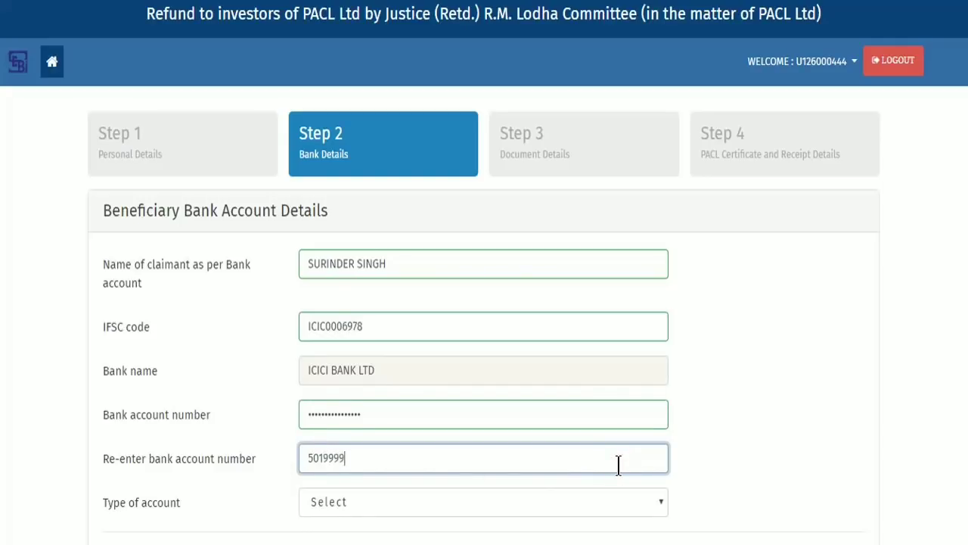
pyautogui.scroll(-2, 707, 442)
pyautogui.click(587, 386)
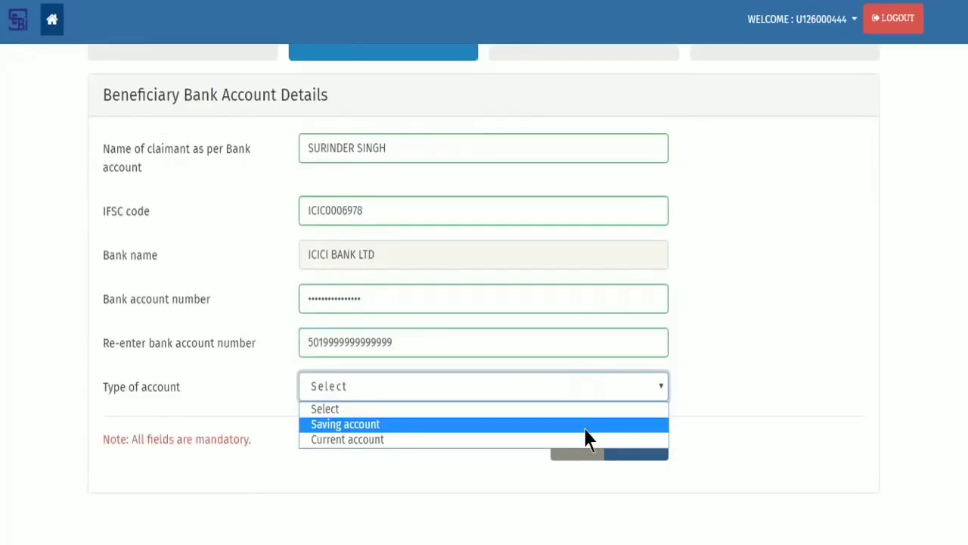
pyautogui.click(584, 427)
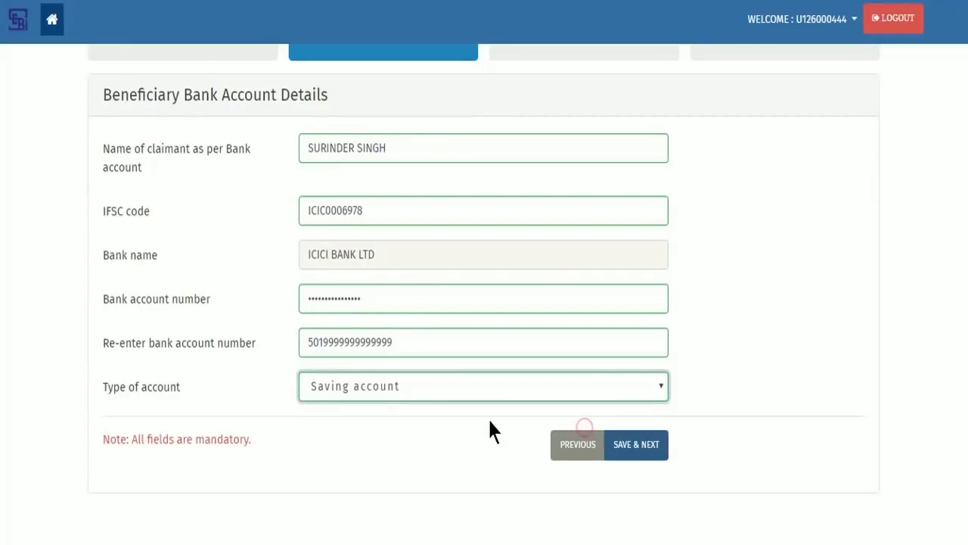
pyautogui.click(648, 452)
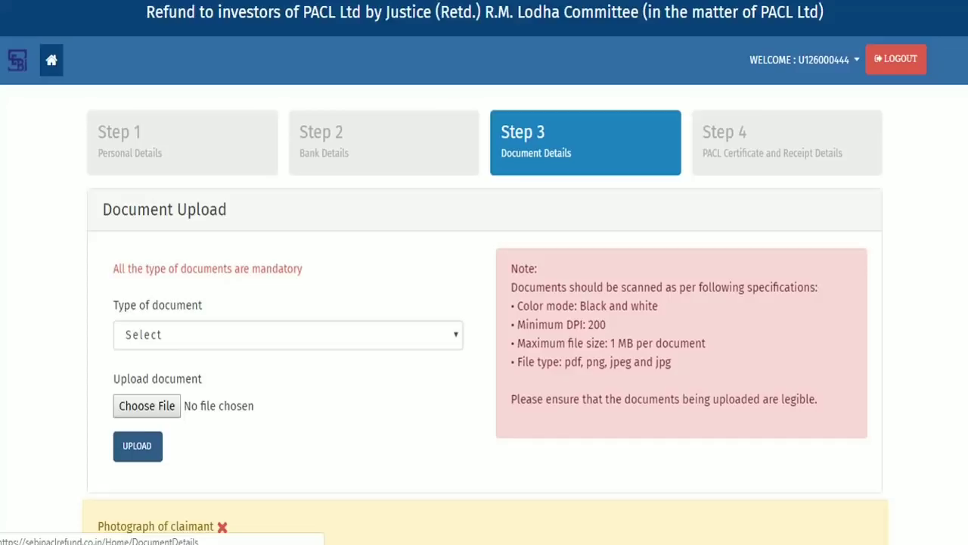
# Step: Upload the Photograph file as the Photograph of claimant document
pyautogui.click(442, 333)
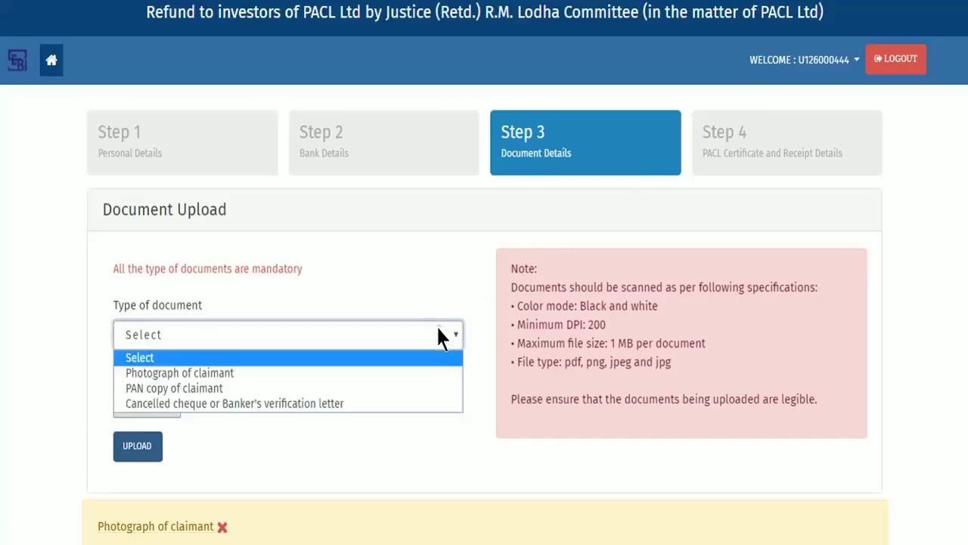
pyautogui.click(425, 368)
pyautogui.click(148, 409)
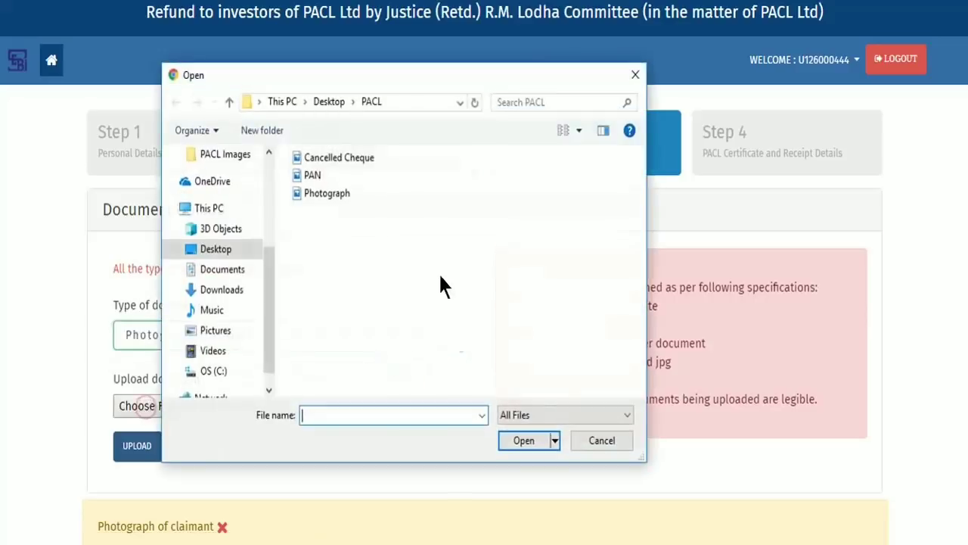
pyautogui.click(355, 193)
pyautogui.click(525, 437)
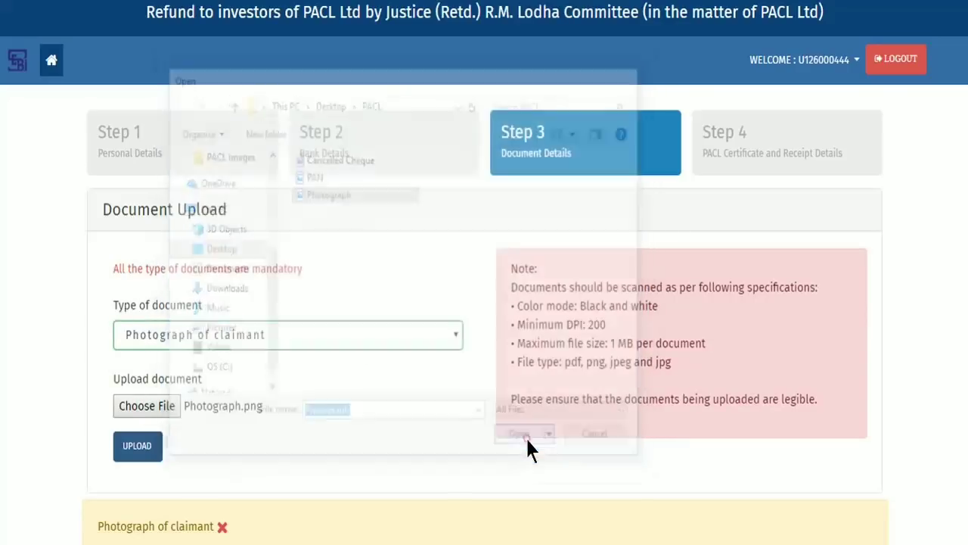
pyautogui.click(137, 446)
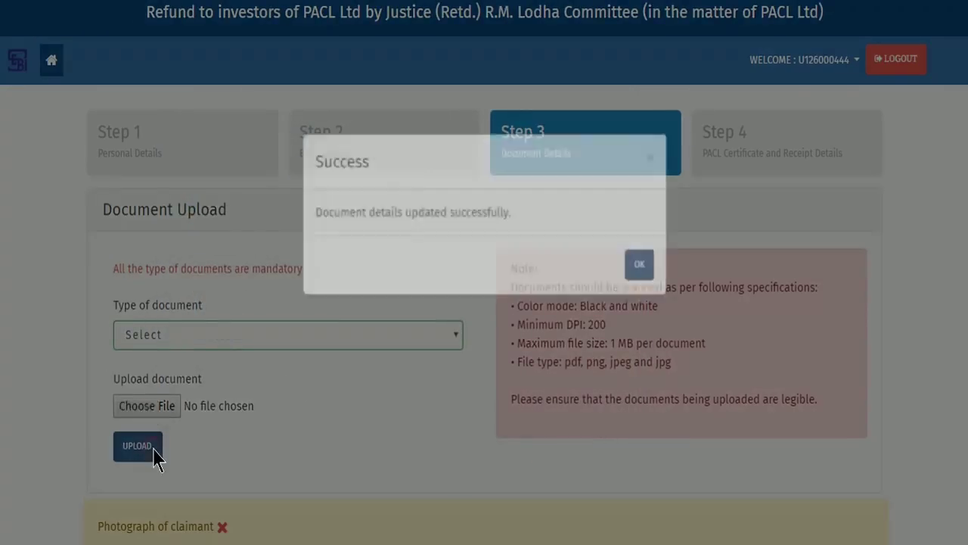
pyautogui.click(640, 289)
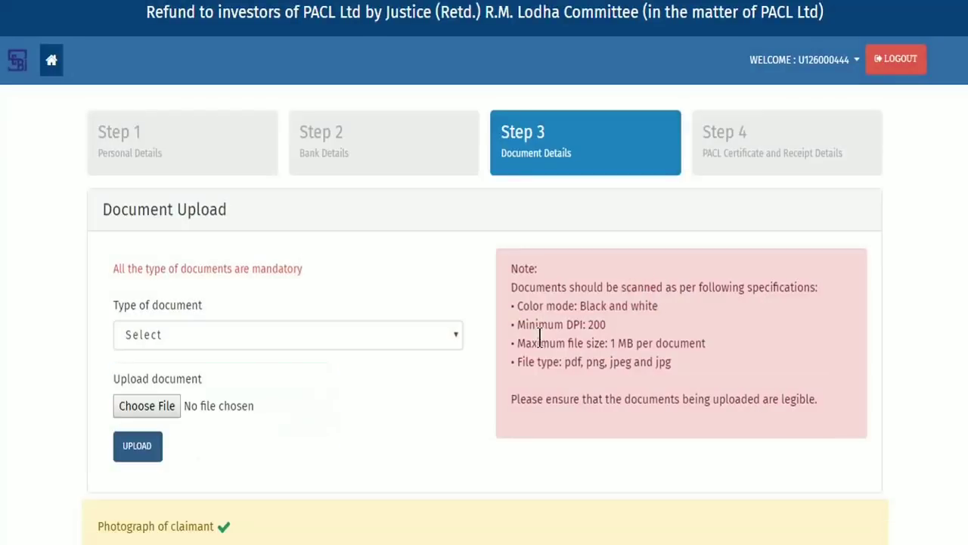
# Step: Upload the PAN file as the PAN copy of claimant document
pyautogui.click(351, 336)
pyautogui.click(353, 388)
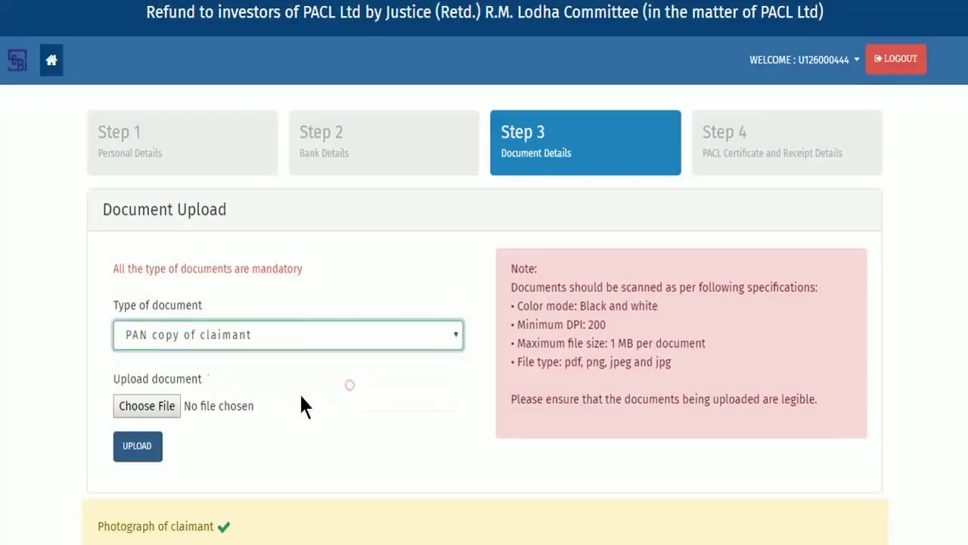
pyautogui.click(154, 405)
pyautogui.click(316, 179)
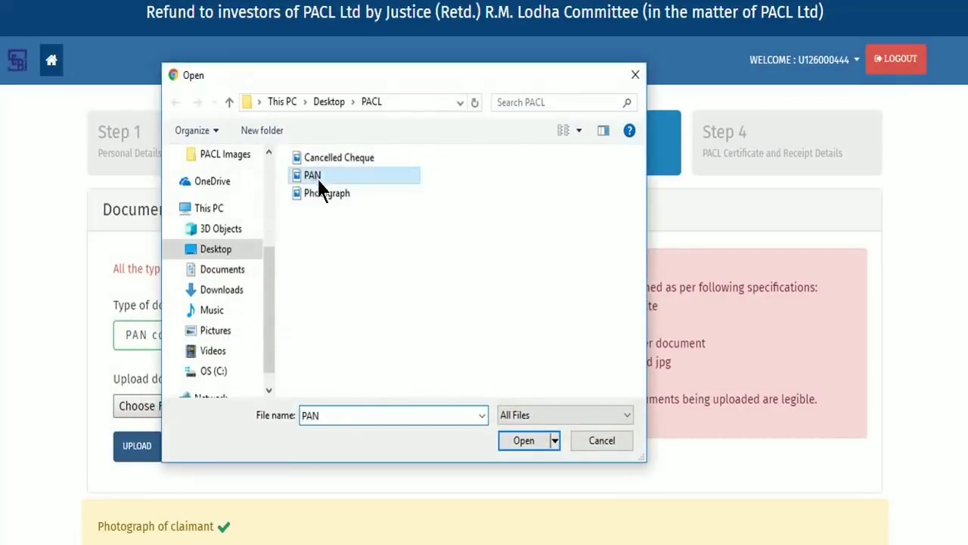
pyautogui.click(520, 437)
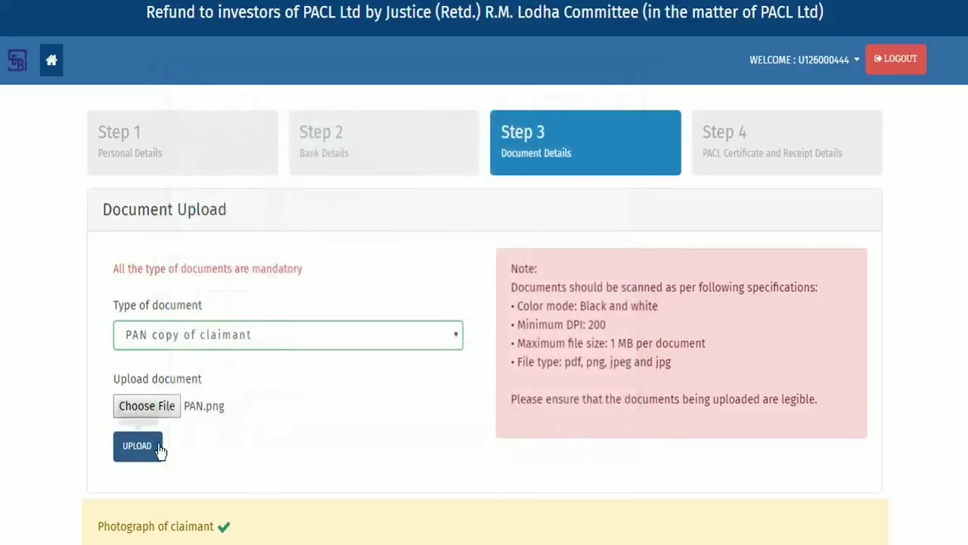
pyautogui.click(154, 448)
pyautogui.click(639, 287)
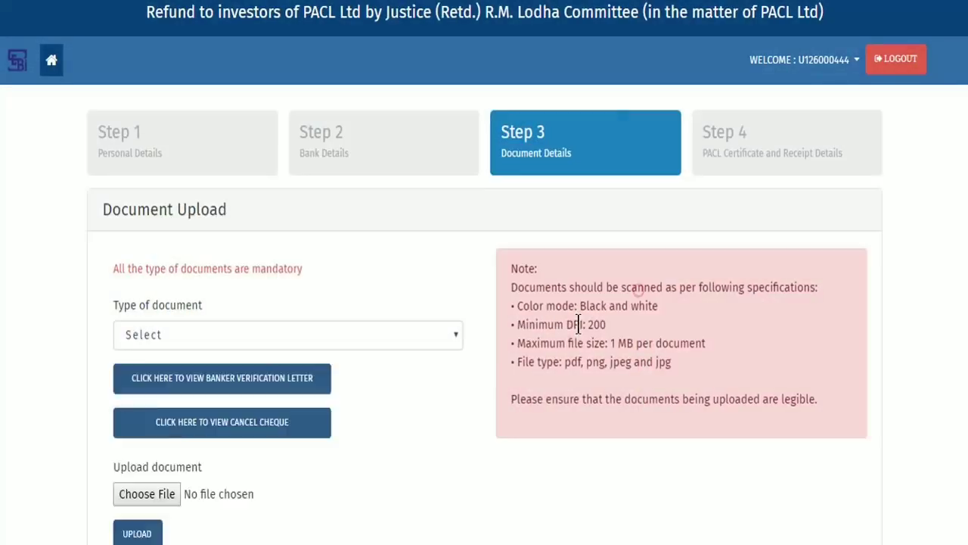
# Step: Upload the Cancelled Cheque file as the cancelled cheque / banker's verification letter
pyautogui.click(342, 336)
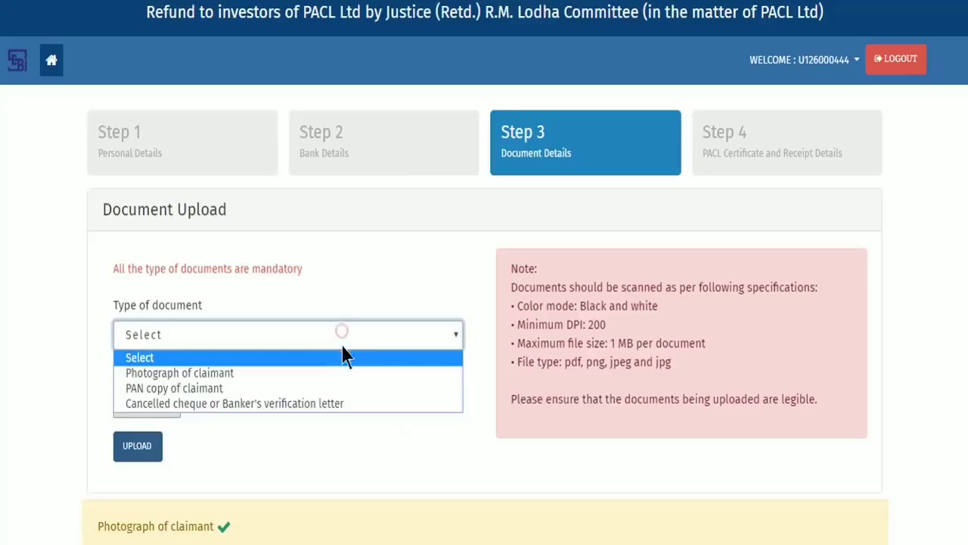
pyautogui.click(342, 399)
pyautogui.click(168, 499)
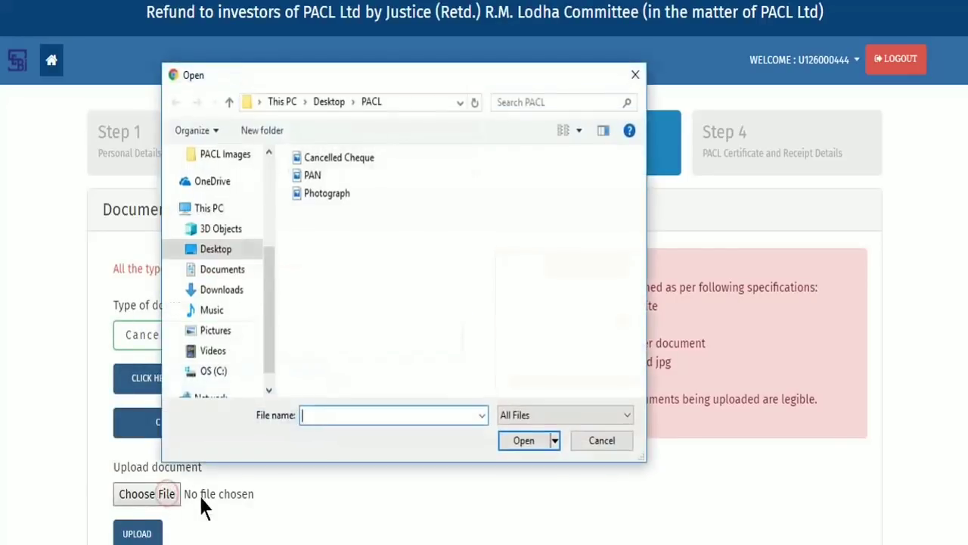
pyautogui.click(344, 159)
pyautogui.click(521, 443)
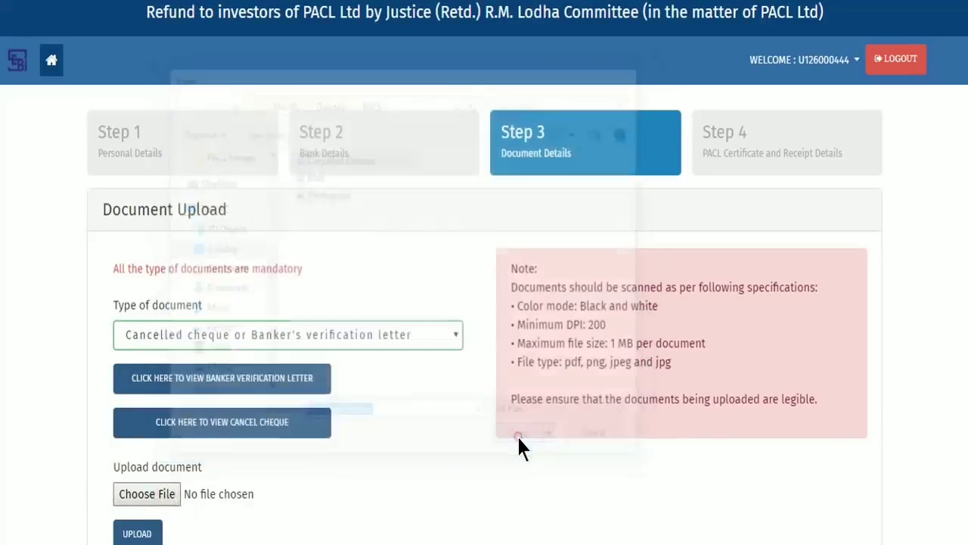
pyautogui.scroll(-2, 265, 480)
pyautogui.scroll(-1, 265, 480)
pyautogui.click(138, 401)
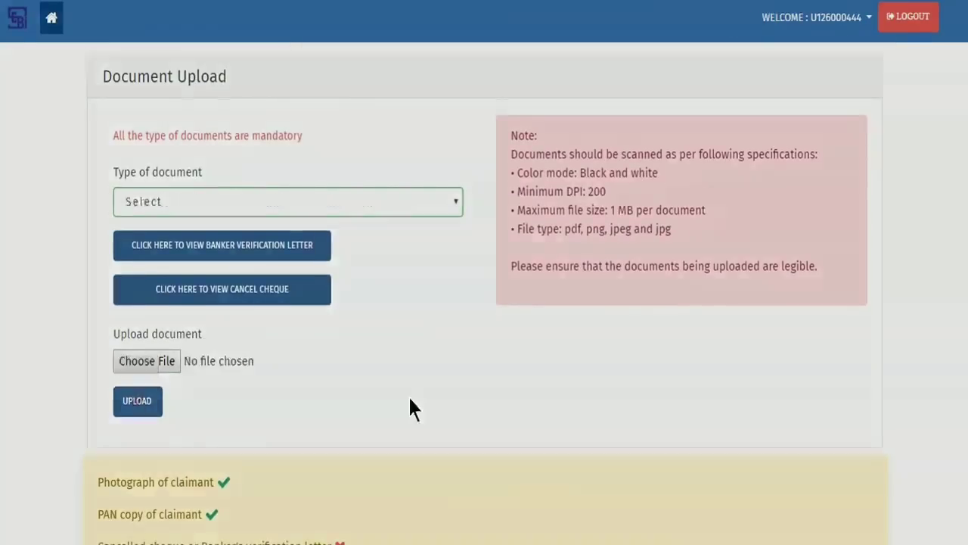
pyautogui.click(637, 289)
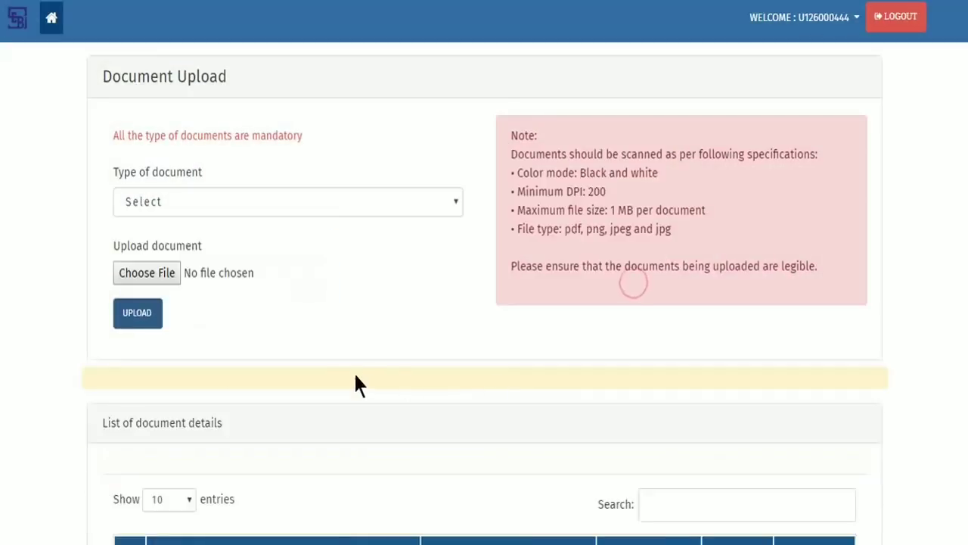
# Step: View the sample banker verification letter, then save documents and continue
pyautogui.click(434, 202)
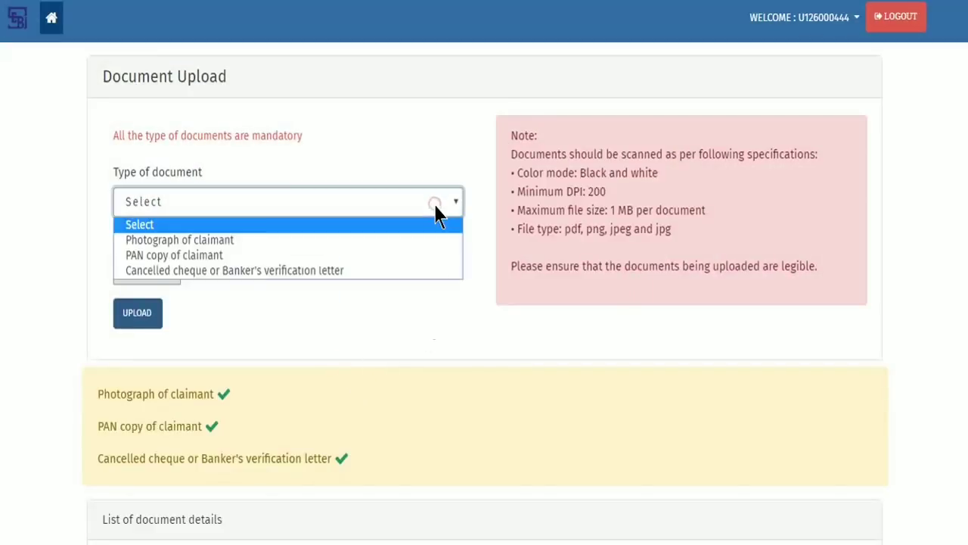
pyautogui.click(431, 270)
pyautogui.click(298, 251)
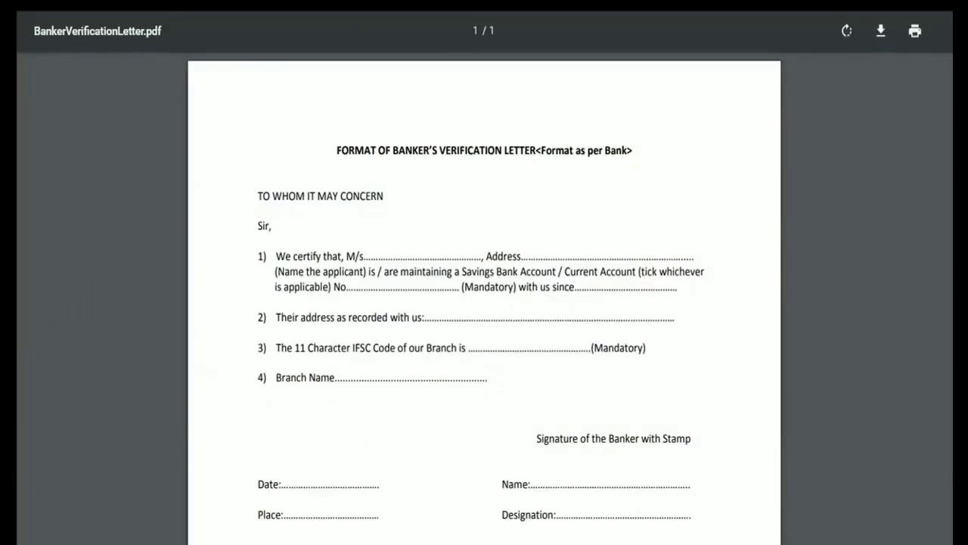
pyautogui.hotkey('ctrl', 'w')
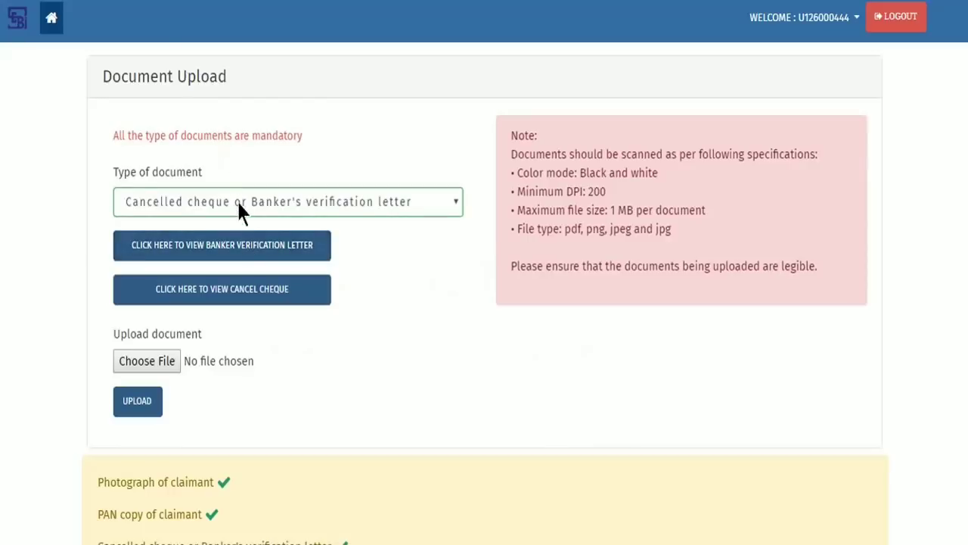
pyautogui.scroll(-5, 907, 385)
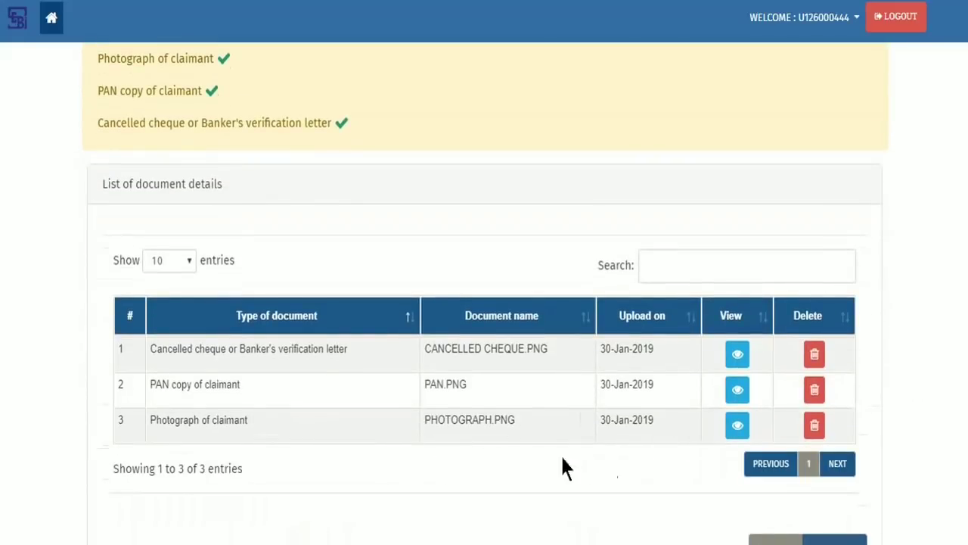
pyautogui.scroll(-3, 718, 465)
pyautogui.click(852, 453)
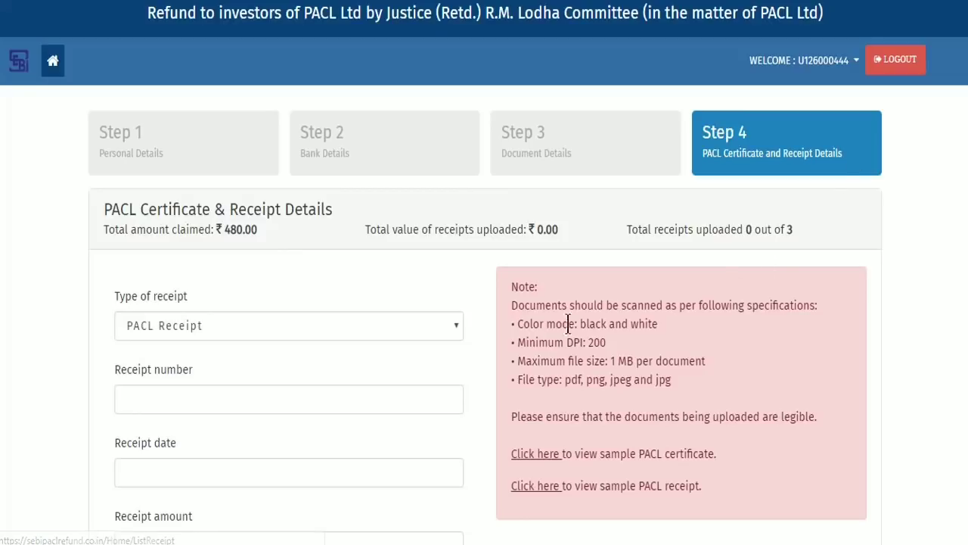
# Step: Choose PACL Certificate as receipt type, enter its receipt number and date 9-Jan-2019
pyautogui.click(206, 329)
pyautogui.click(210, 367)
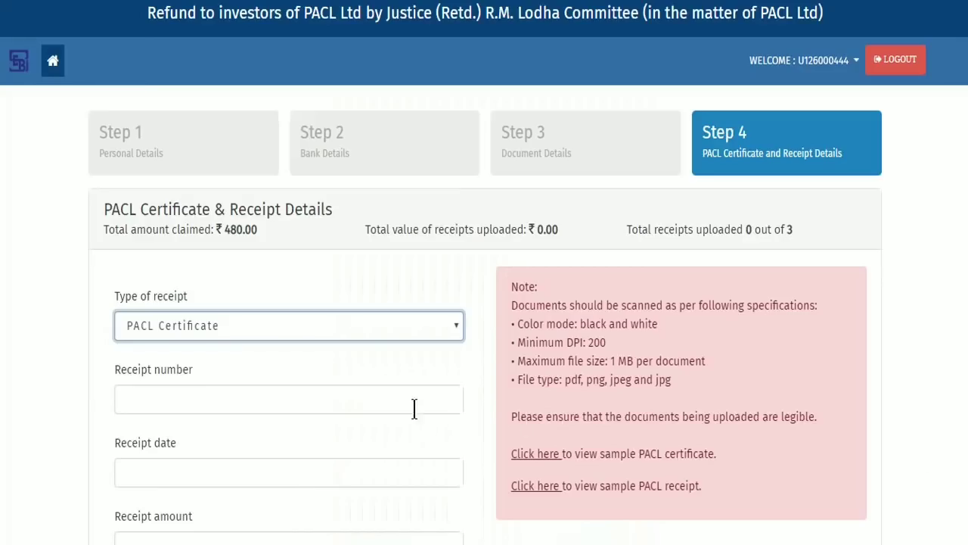
pyautogui.scroll(-3, 414, 409)
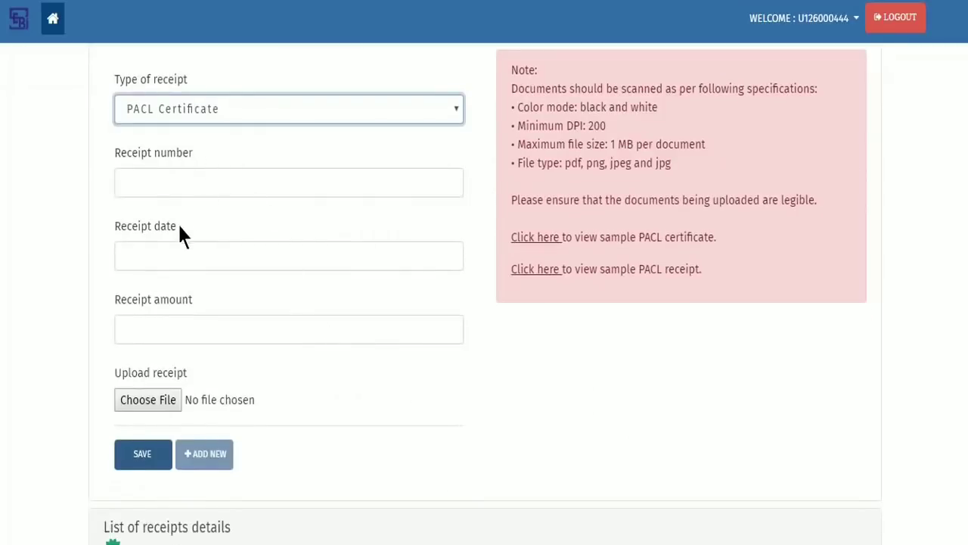
pyautogui.click(413, 184)
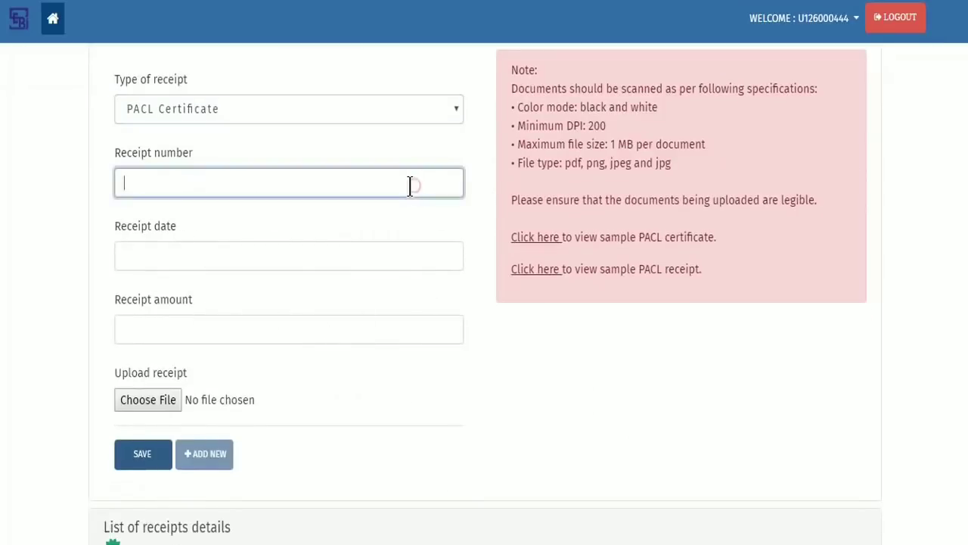
pyautogui.write('F5556666')
pyautogui.press('Tab')
pyautogui.click(185, 344)
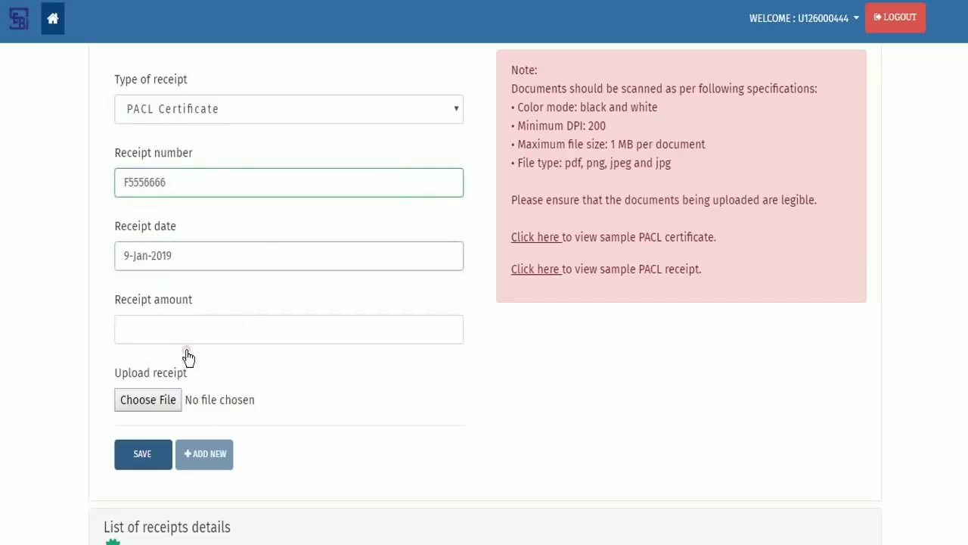
# Step: Enter amount 160, attach Certificate.png, and save the certificate entry
pyautogui.click(373, 330)
pyautogui.write('160')
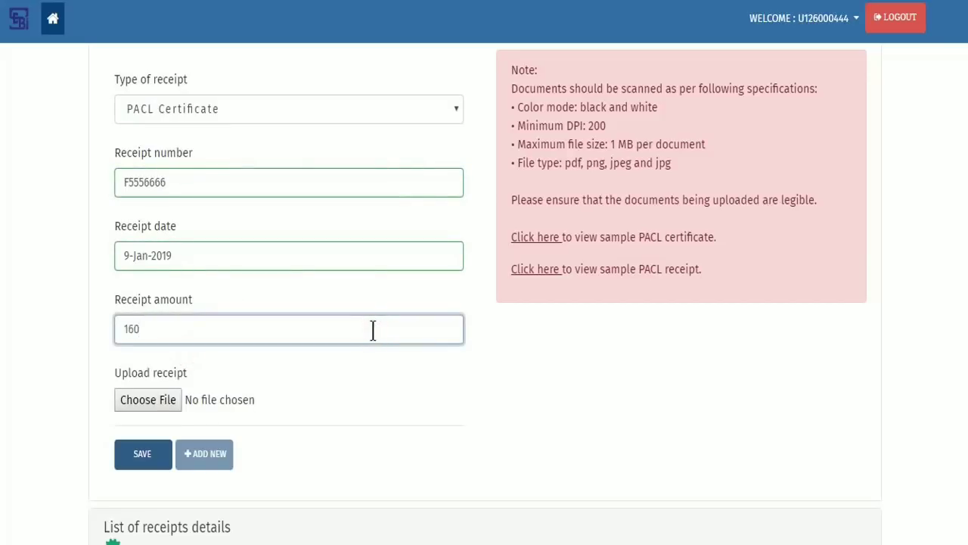
pyautogui.click(167, 400)
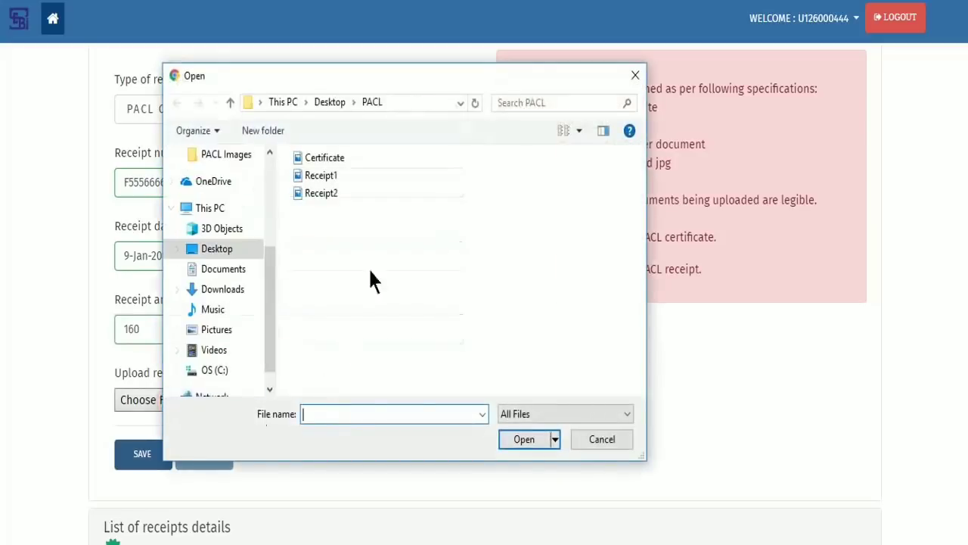
pyautogui.click(334, 158)
pyautogui.click(532, 438)
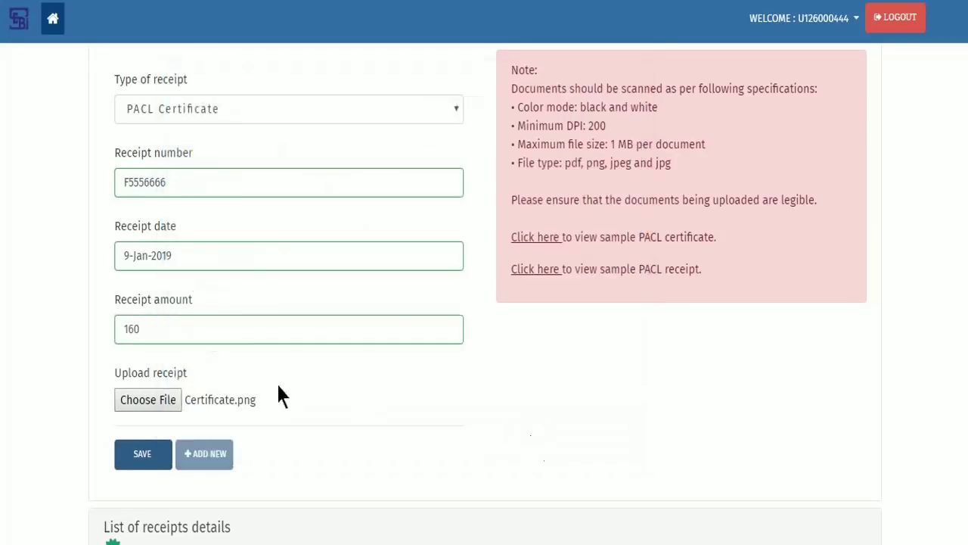
pyautogui.click(140, 455)
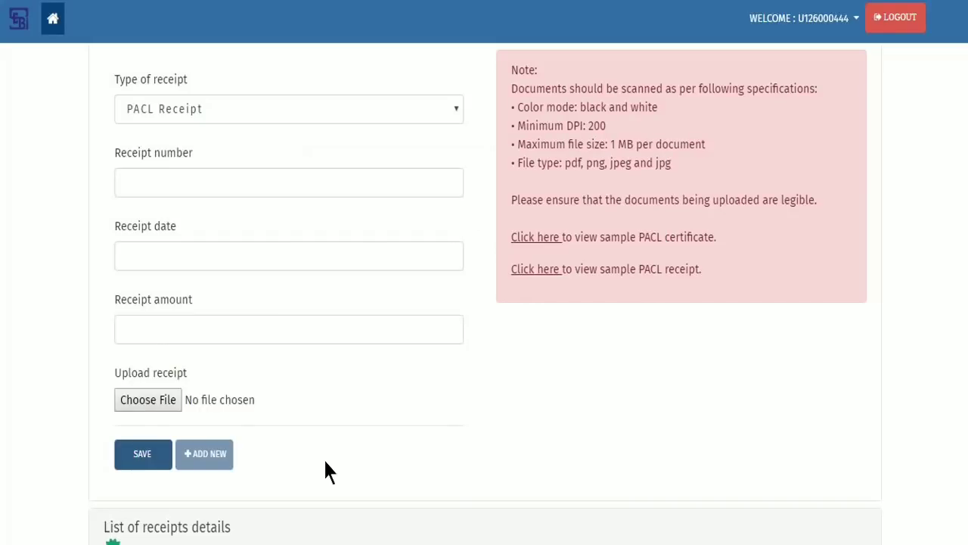
# Step: Add a new PACL Receipt entry with its receipt number and date 9-Jan-2019
pyautogui.click(217, 468)
pyautogui.click(431, 121)
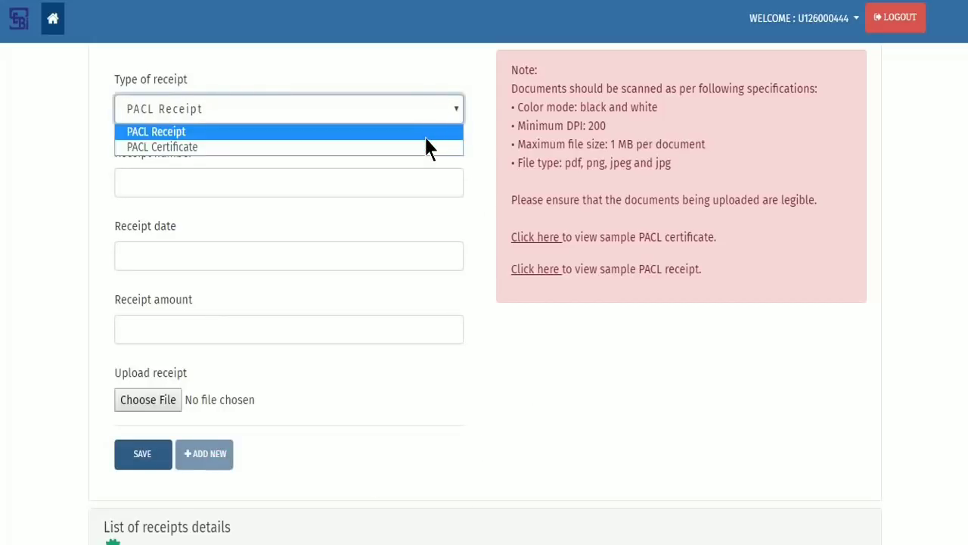
pyautogui.click(425, 133)
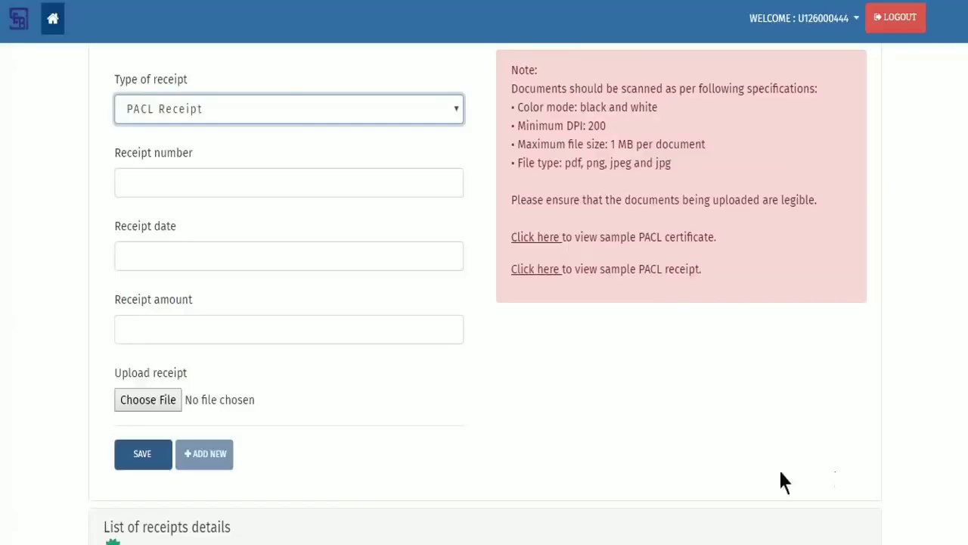
pyautogui.click(274, 179)
pyautogui.write('R')
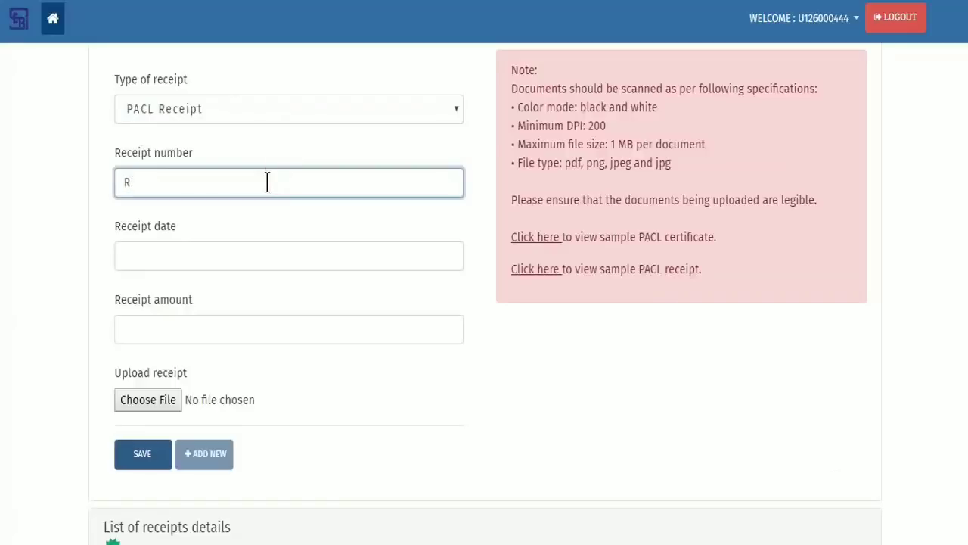
pyautogui.write('5556666')
pyautogui.press('Tab')
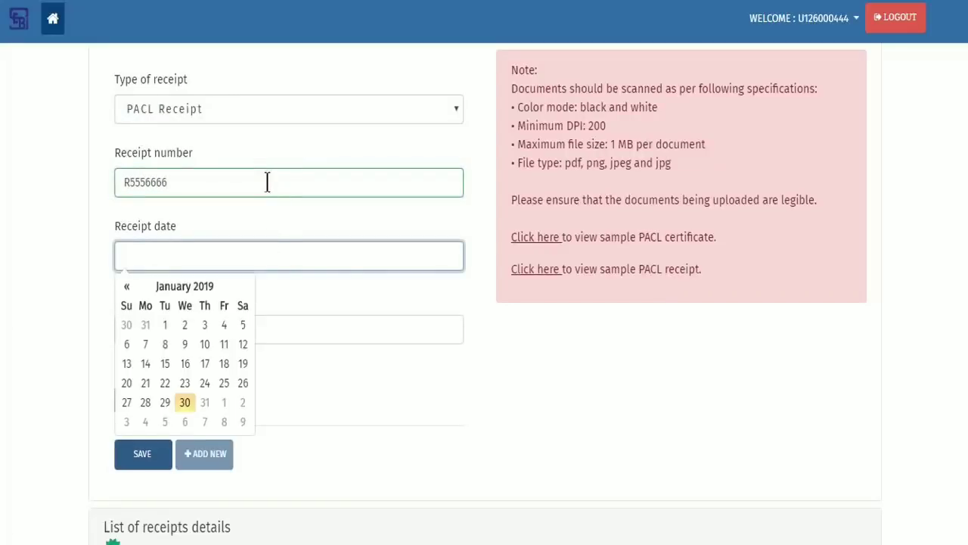
pyautogui.click(184, 344)
# Step: Enter amount 160, attach Receipt1.png, and save the receipt entry
pyautogui.click(303, 325)
pyautogui.write('160')
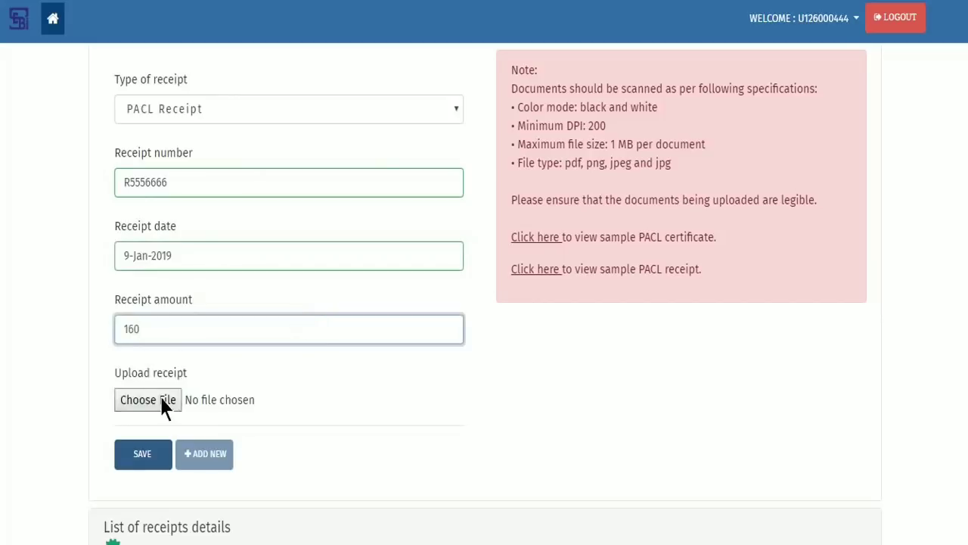
pyautogui.click(159, 397)
pyautogui.click(327, 180)
pyautogui.click(525, 446)
pyautogui.click(142, 457)
pyautogui.click(639, 289)
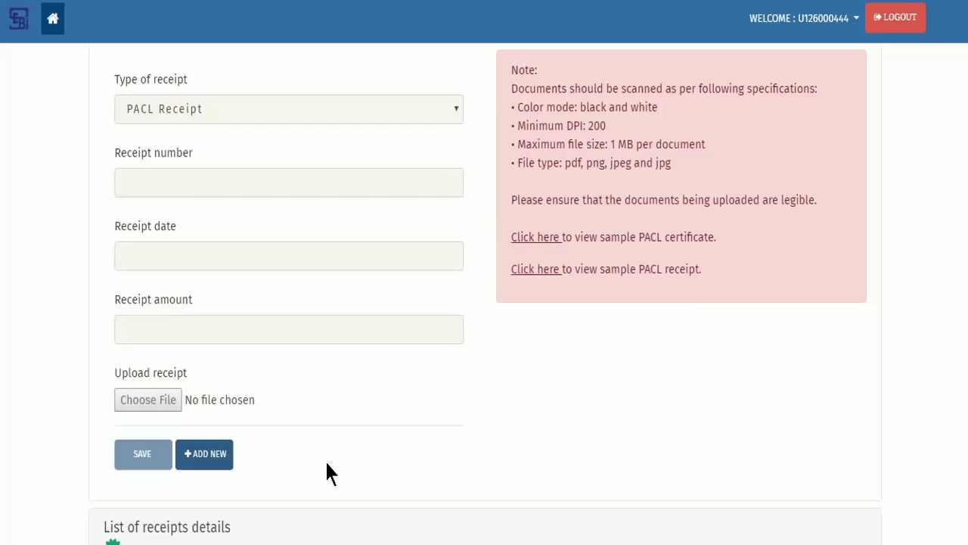
# Step: Add a new PACL Receipt numbered R6667777, dated 9-Jan-2019, for an amount of 160
pyautogui.click(220, 459)
pyautogui.click(370, 114)
pyautogui.click(367, 132)
pyautogui.click(358, 189)
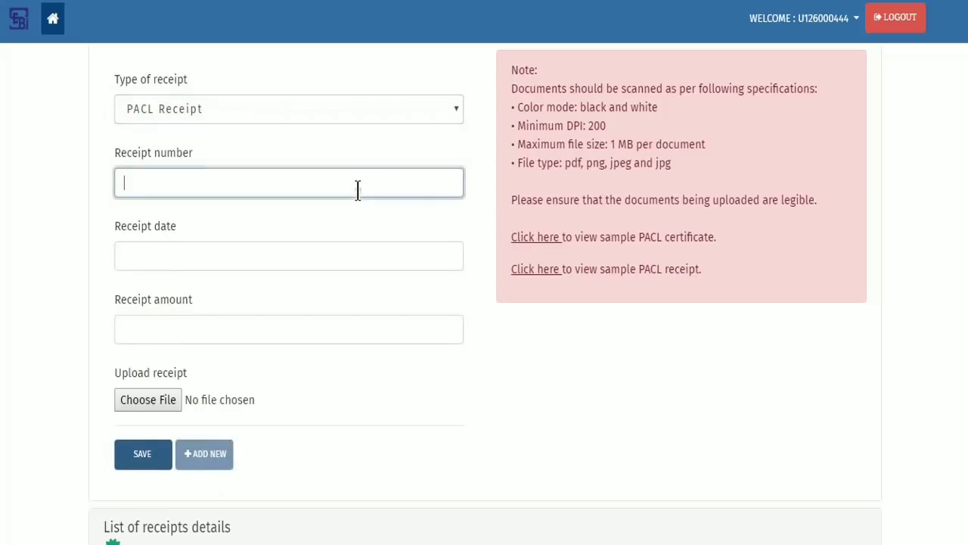
pyautogui.write('R6667777')
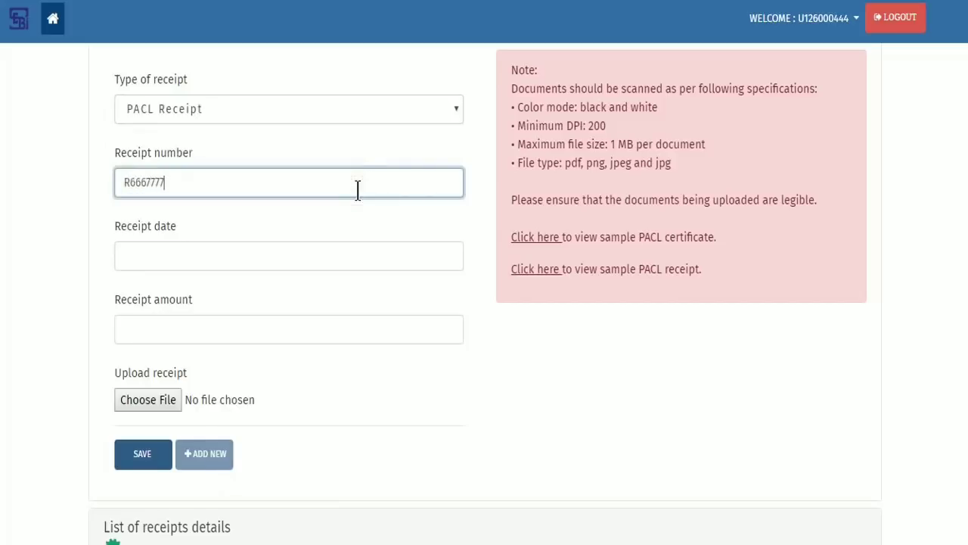
pyautogui.press('Tab')
pyautogui.click(187, 344)
pyautogui.click(349, 327)
pyautogui.write('160')
# Step: Attach Receipt2.png, save the receipt, and check the list now holds three 160 receipts
pyautogui.click(169, 407)
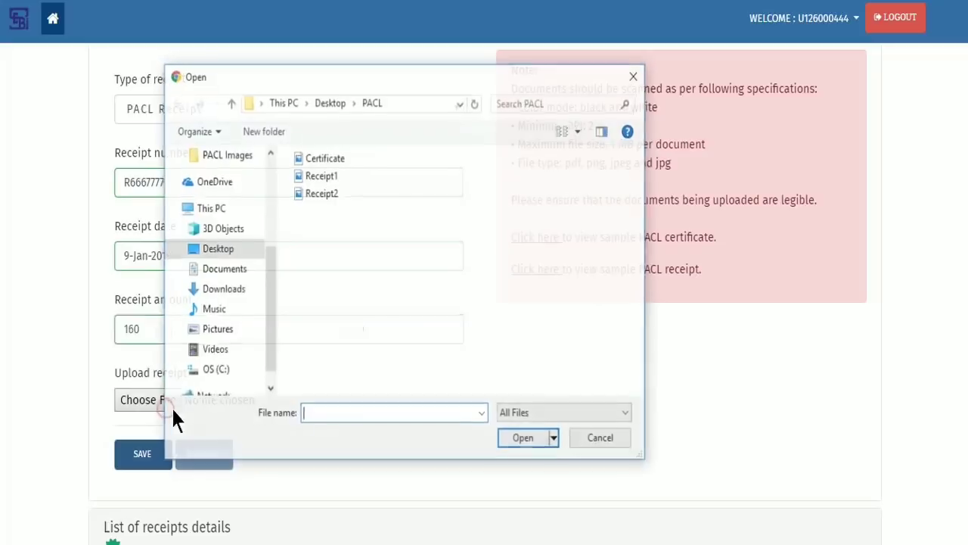
pyautogui.click(324, 194)
pyautogui.click(528, 439)
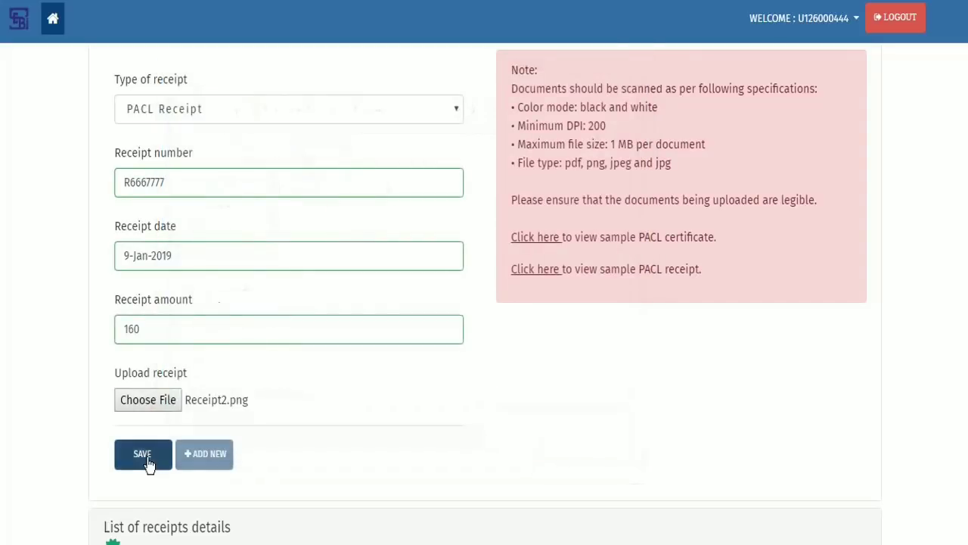
pyautogui.click(143, 456)
pyautogui.click(640, 288)
pyautogui.scroll(-2, 575, 378)
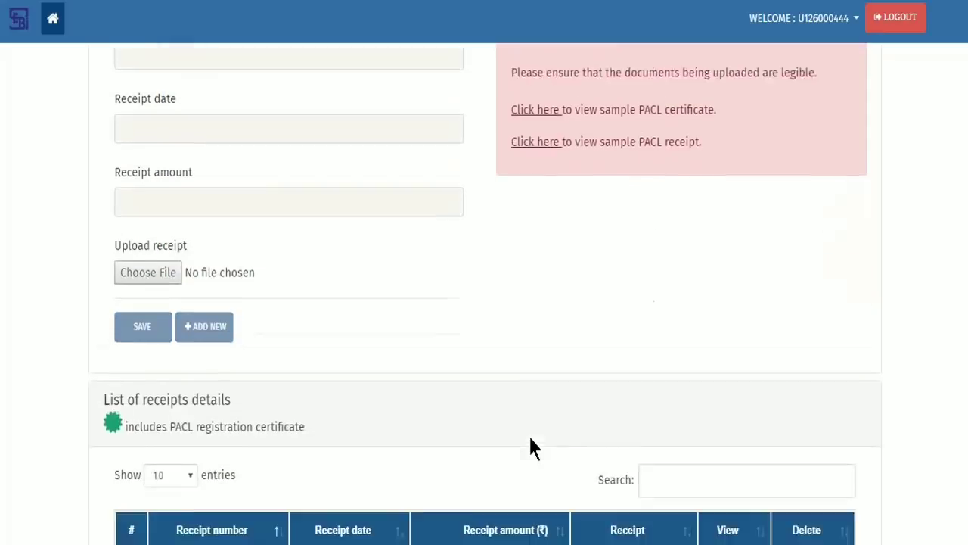
pyautogui.scroll(-4, 530, 438)
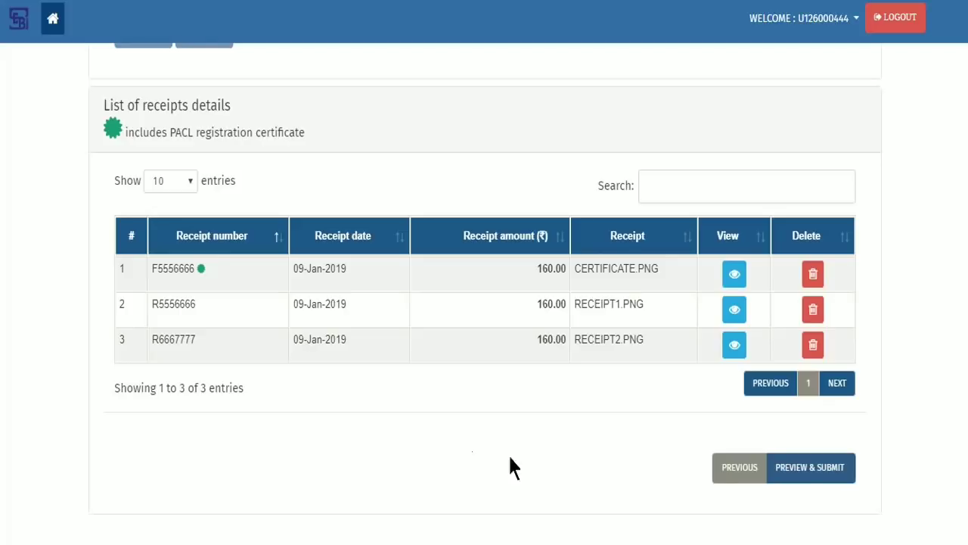
# Step: Preview the whole claim, review the claimant bank details, and final-submit the refund claim
pyautogui.click(836, 478)
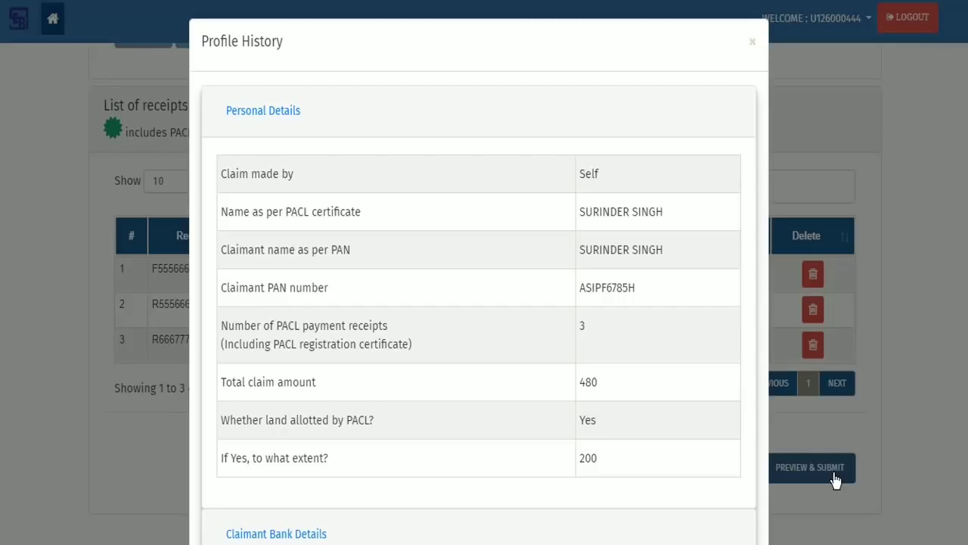
pyautogui.scroll(-3, 409, 238)
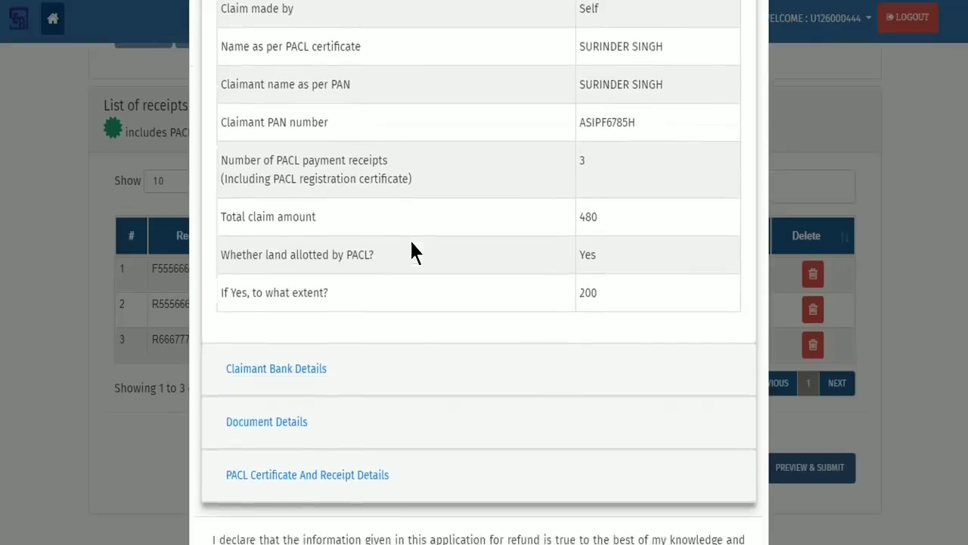
pyautogui.click(301, 280)
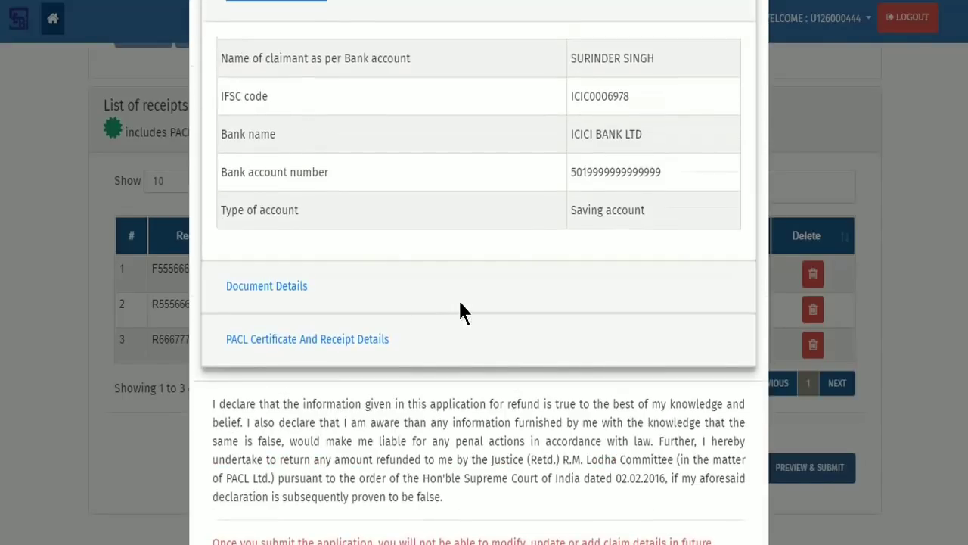
pyautogui.scroll(-2, 460, 311)
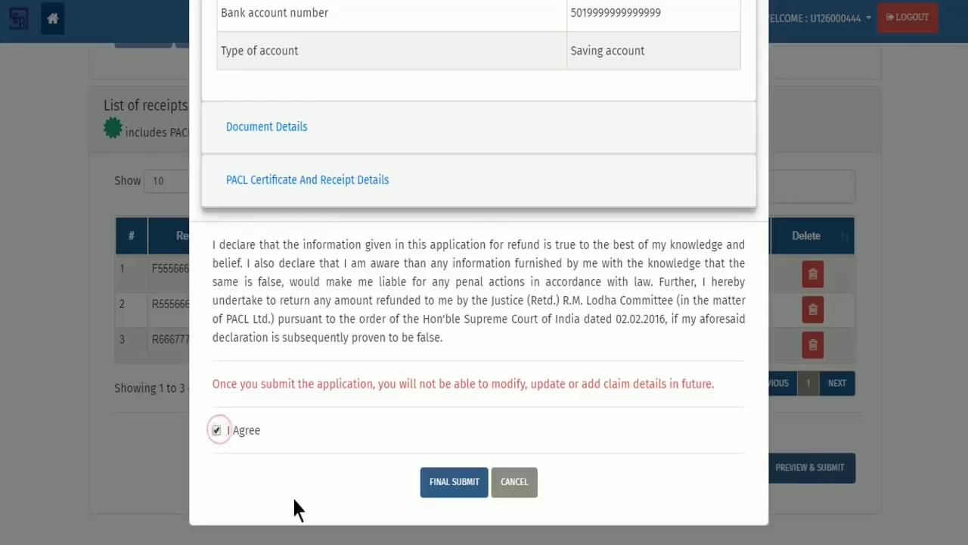
pyautogui.click(463, 492)
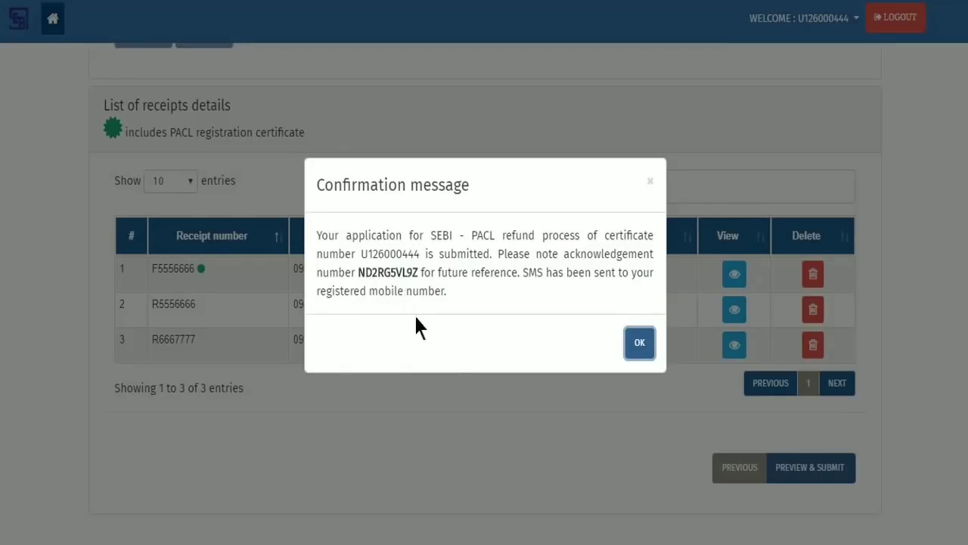
# Step: Close the submission confirmation and log back in with the registration number, password and captcha code
pyautogui.click(639, 344)
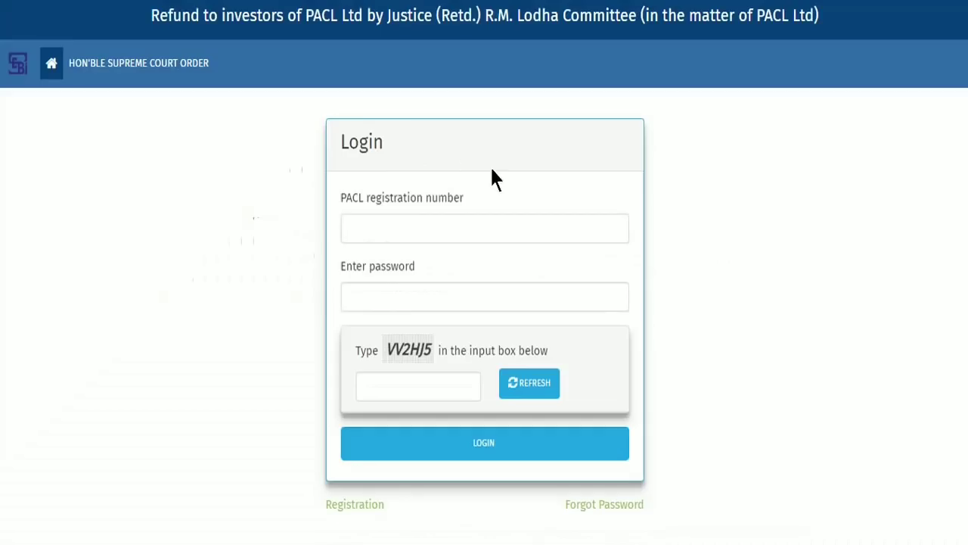
pyautogui.click(551, 229)
pyautogui.press('Tab')
pyautogui.write('********')
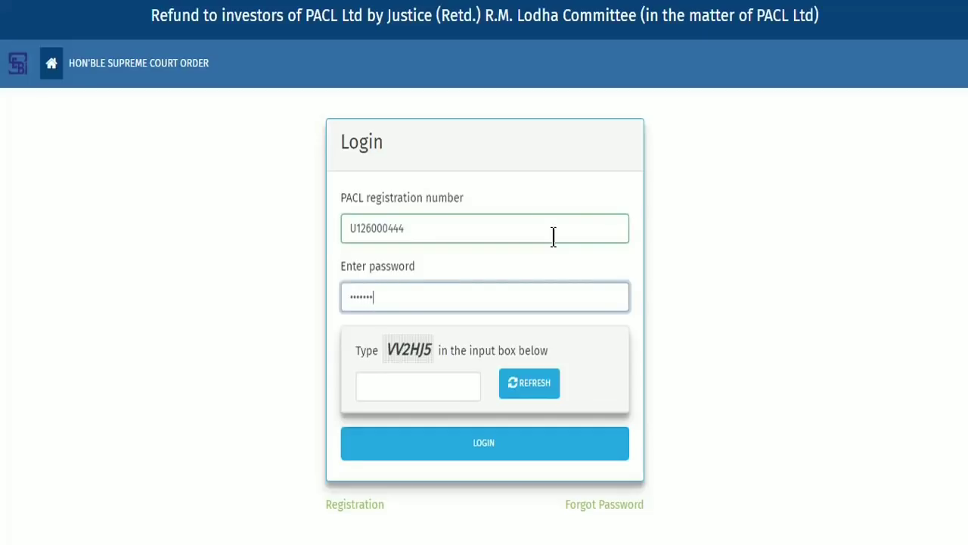
pyautogui.press('Tab')
pyautogui.write('VV2HJ5')
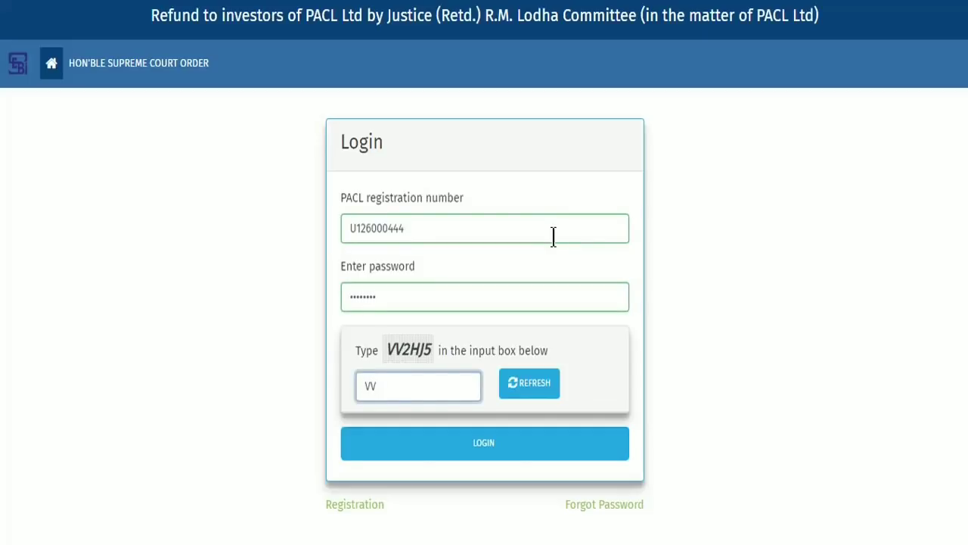
pyautogui.click(576, 451)
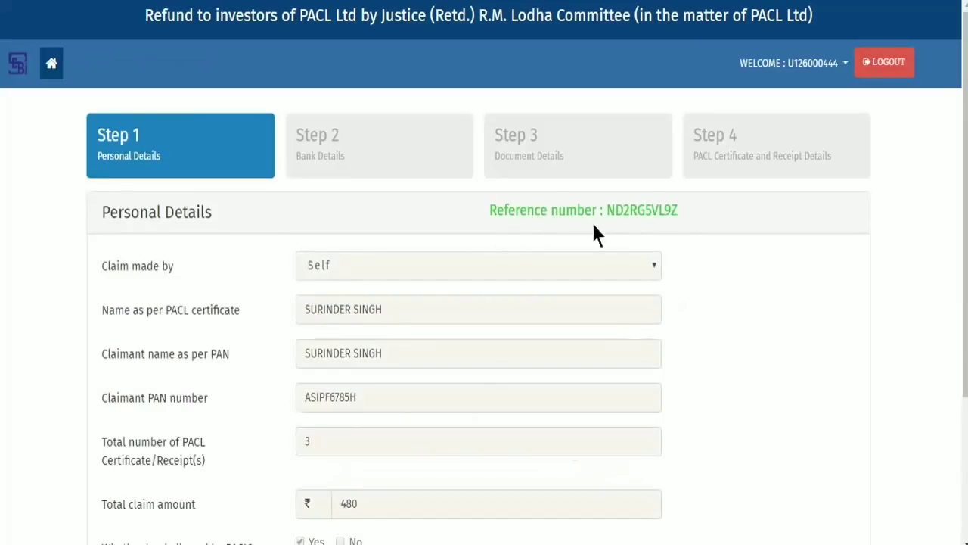